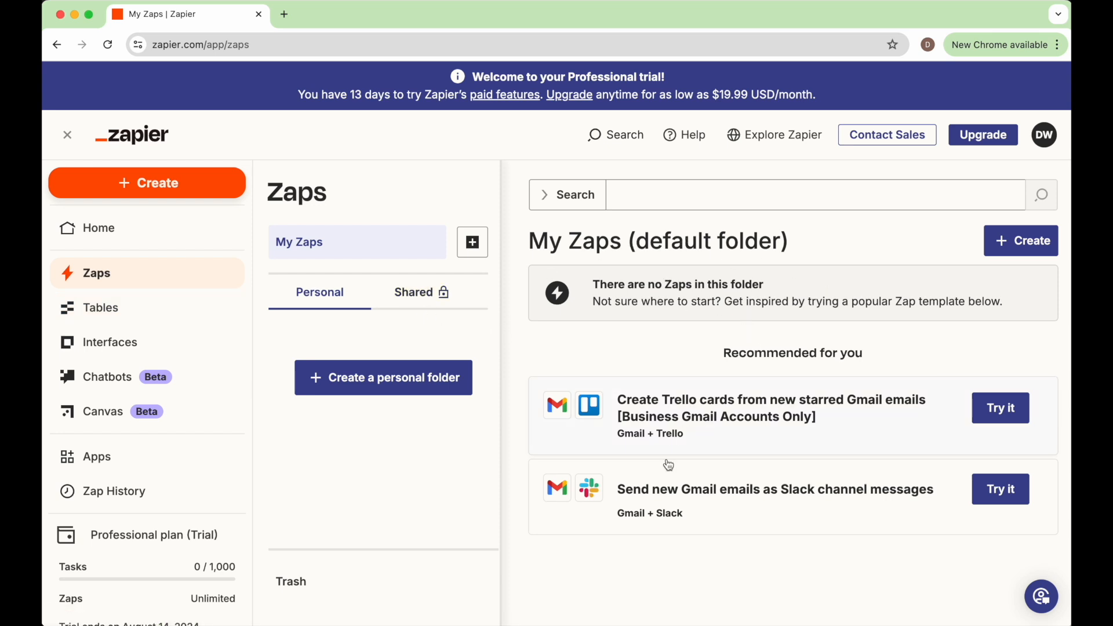
Step: Create a new Zap in the default folder and choose Trello as its trigger app
left_click(1016, 239)
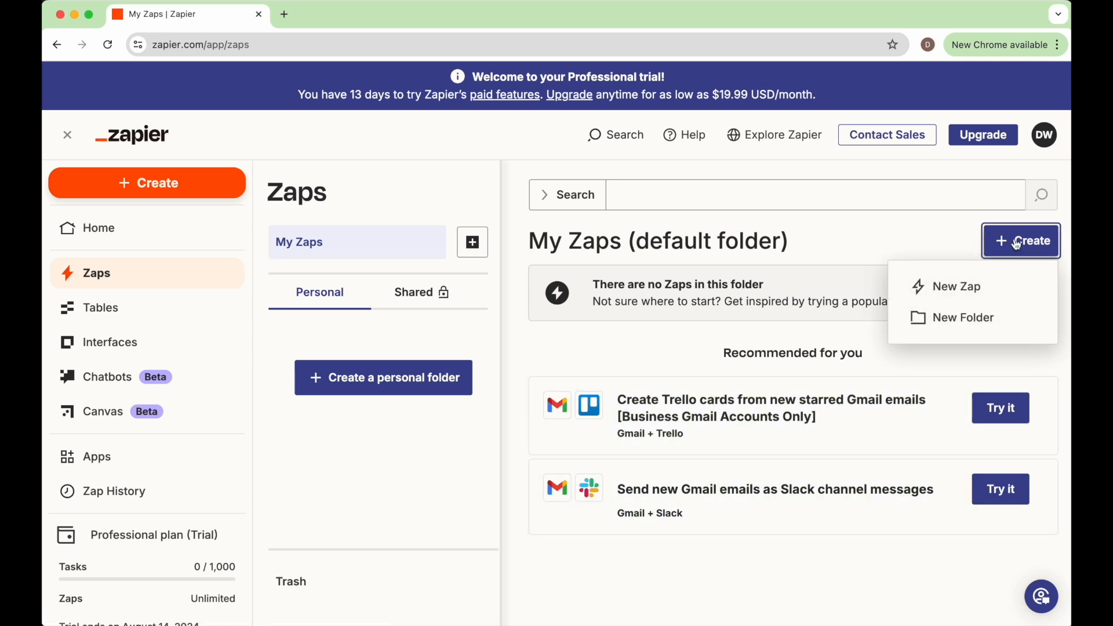
left_click(968, 286)
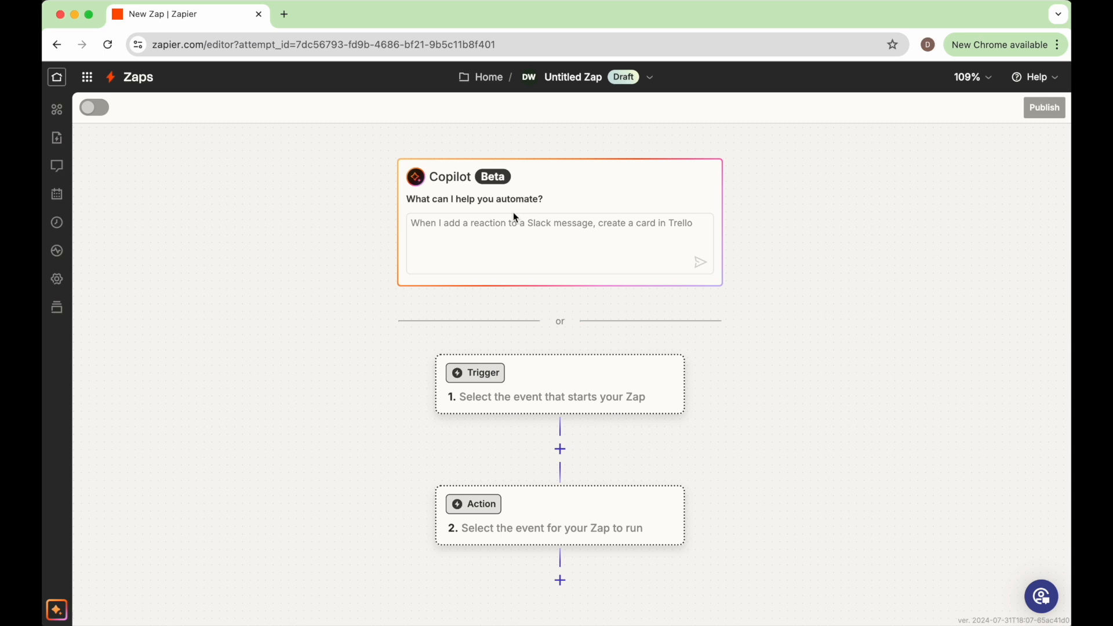
scroll(513, 212, "down", 5)
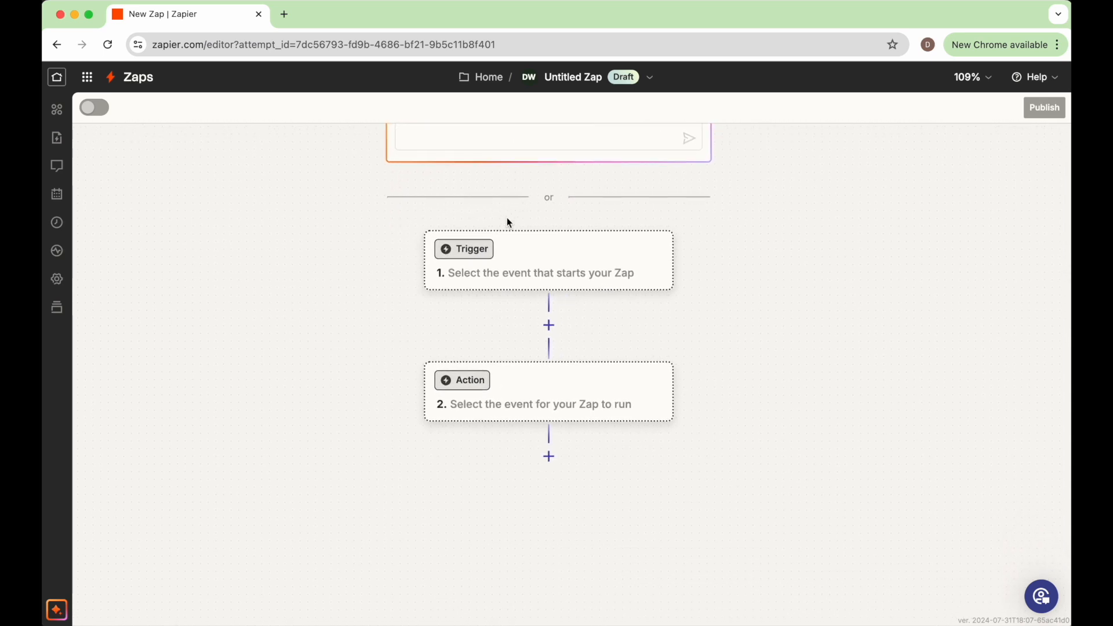
left_click(474, 253)
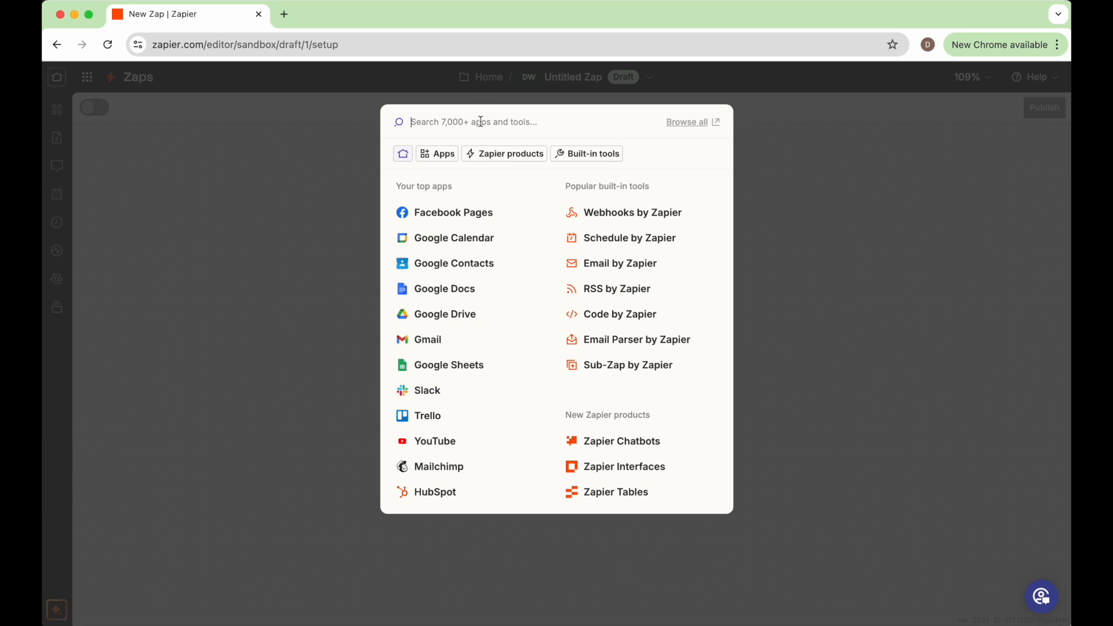
type("trello")
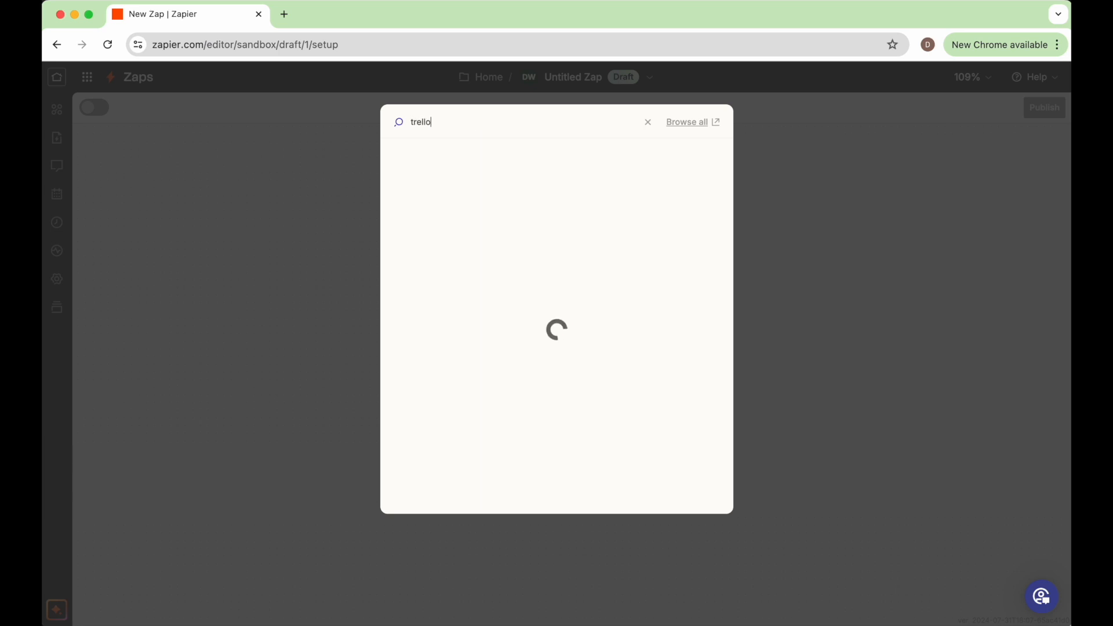
left_click(412, 163)
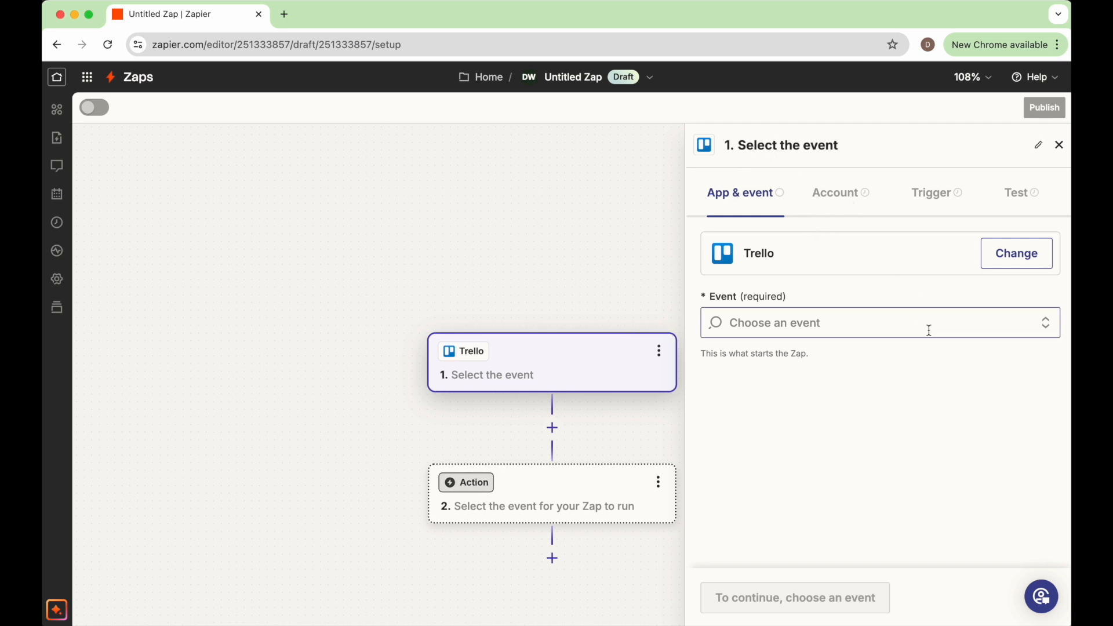
Step: Set the Trello trigger event to Card Moved to List and proceed with the connected account to the trigger settings
scroll(485, 320, "left", 1)
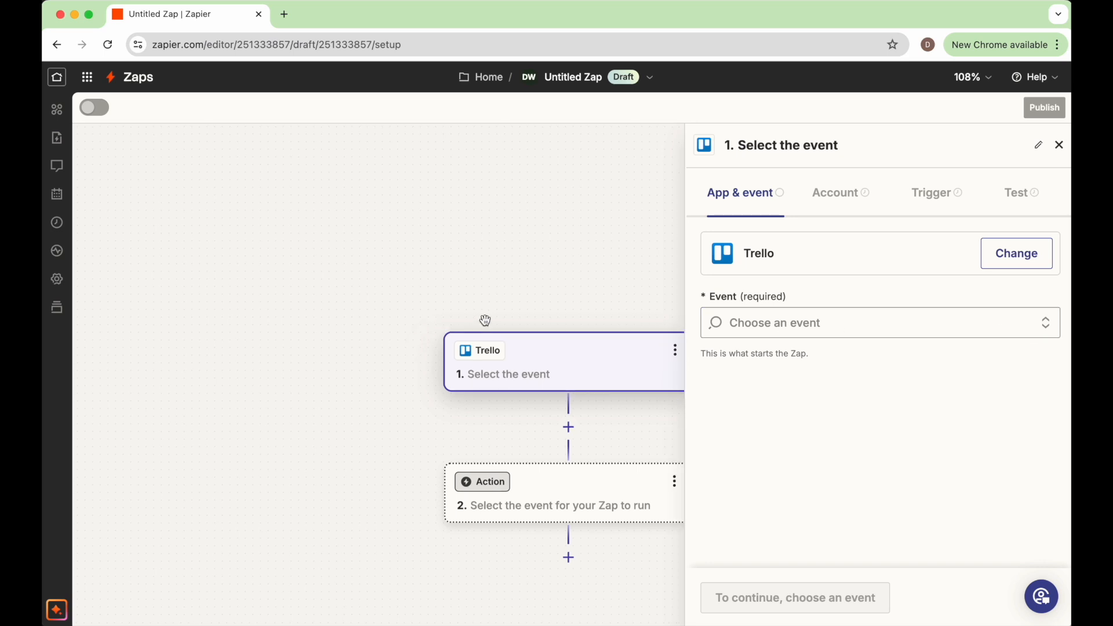
scroll(485, 320, "right", 2)
scroll(485, 320, "right", 3)
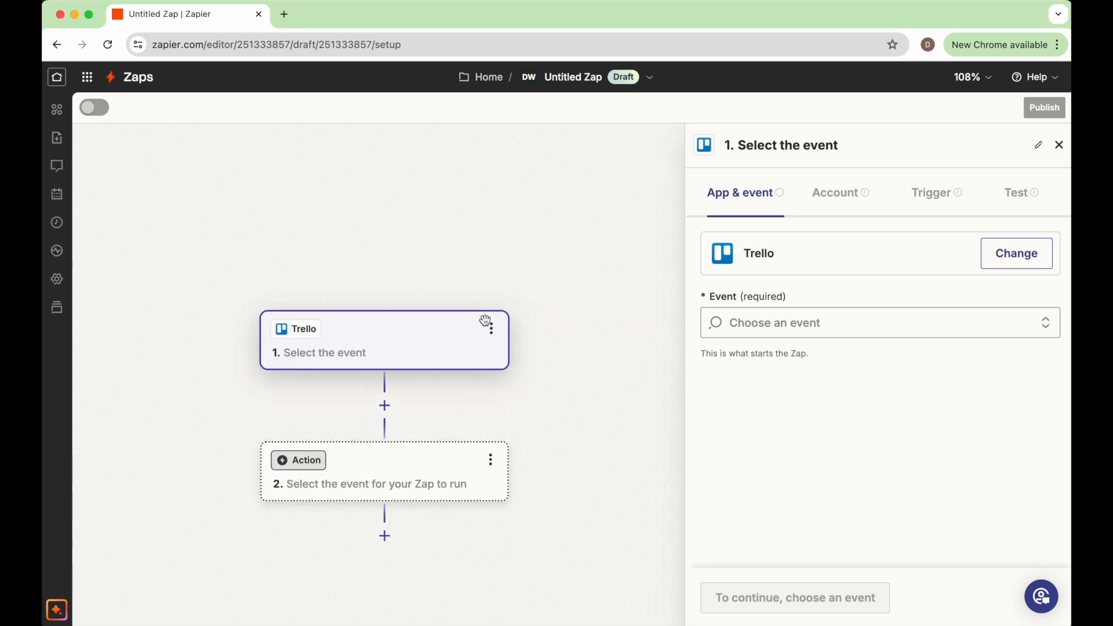
left_click(1046, 323)
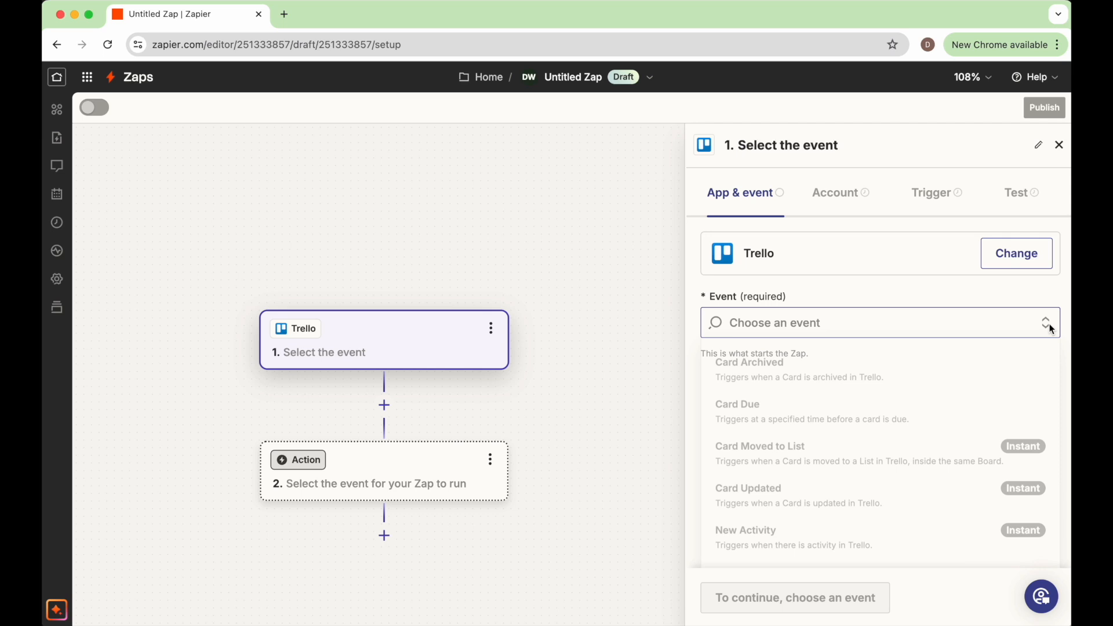
scroll(969, 340, "down", 3)
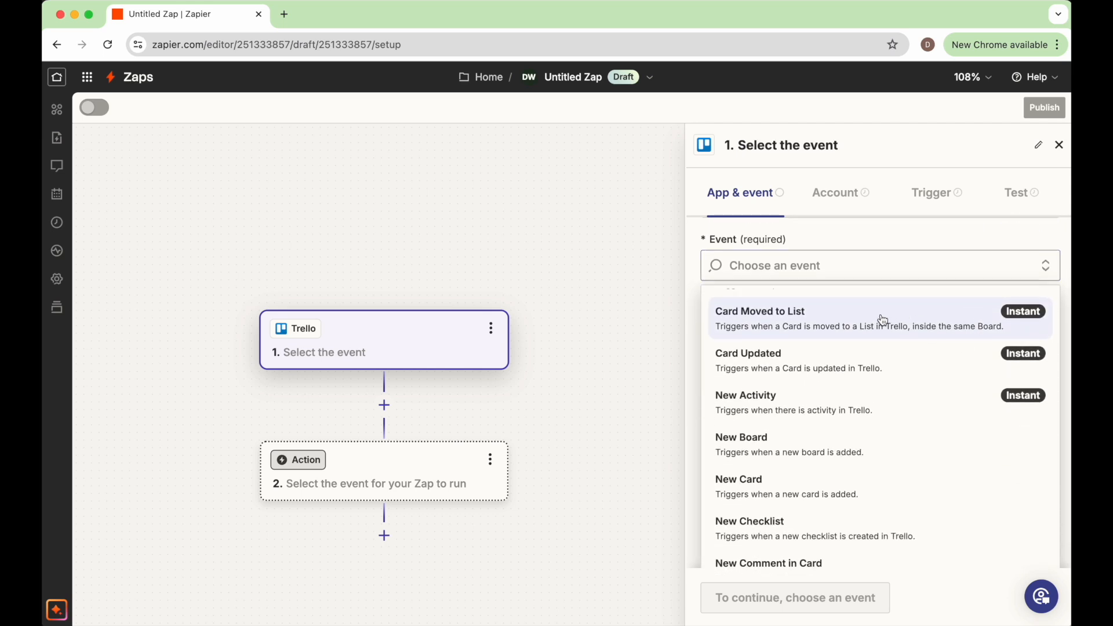
left_click(881, 318)
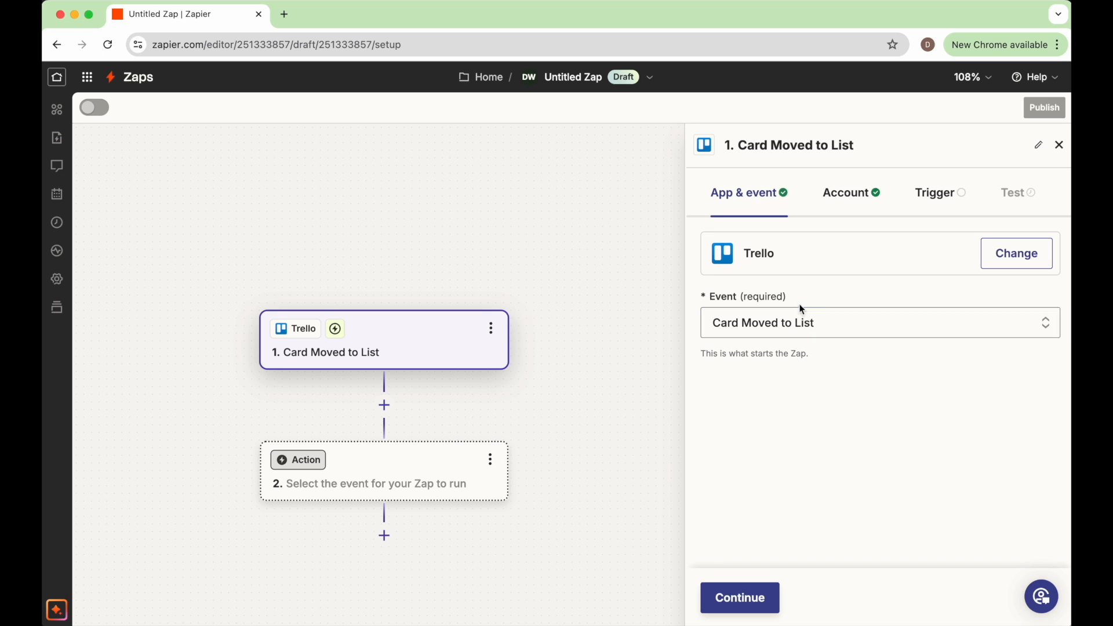
left_click(750, 600)
left_click(750, 601)
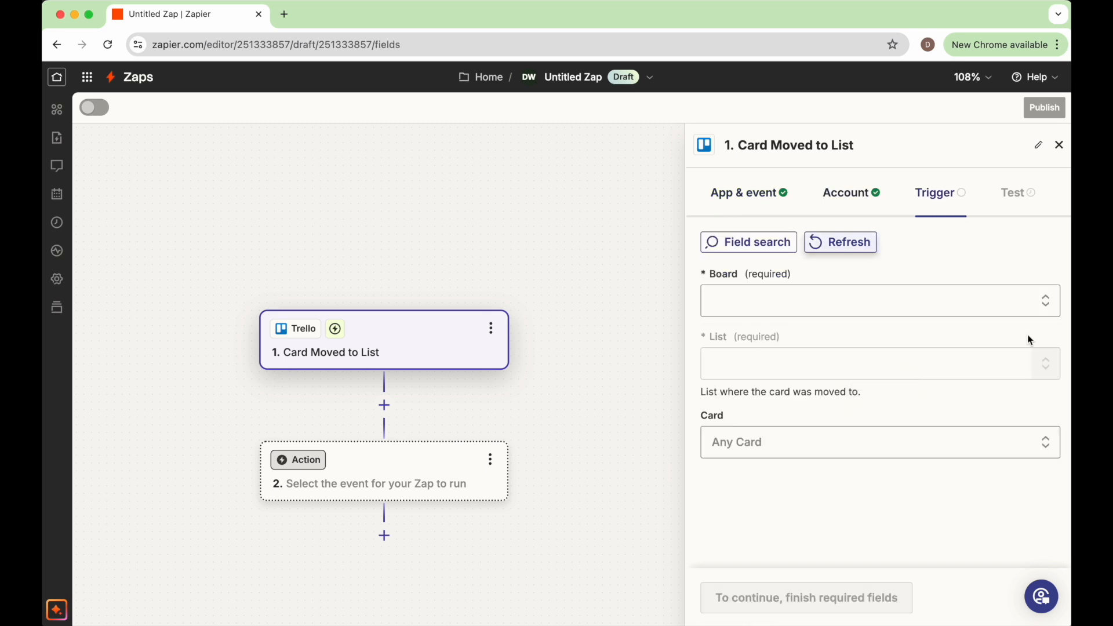
Step: Set the trigger's board to ClickGuide and its list to the account owner's 01. Video Topics, leaving the card unrestricted
left_click(1038, 301)
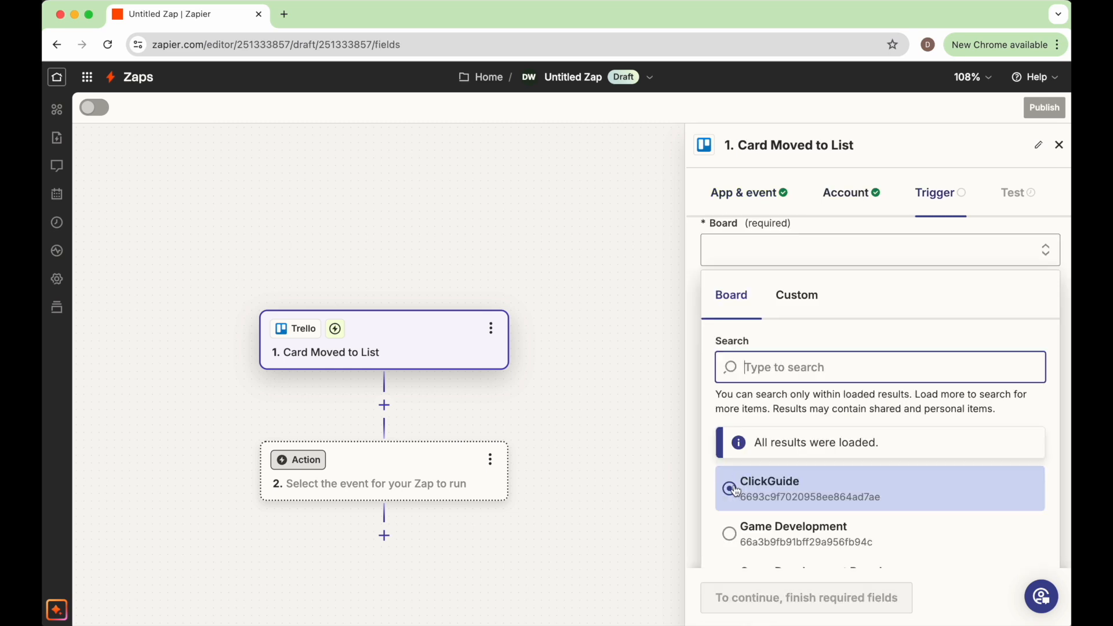
left_click(734, 489)
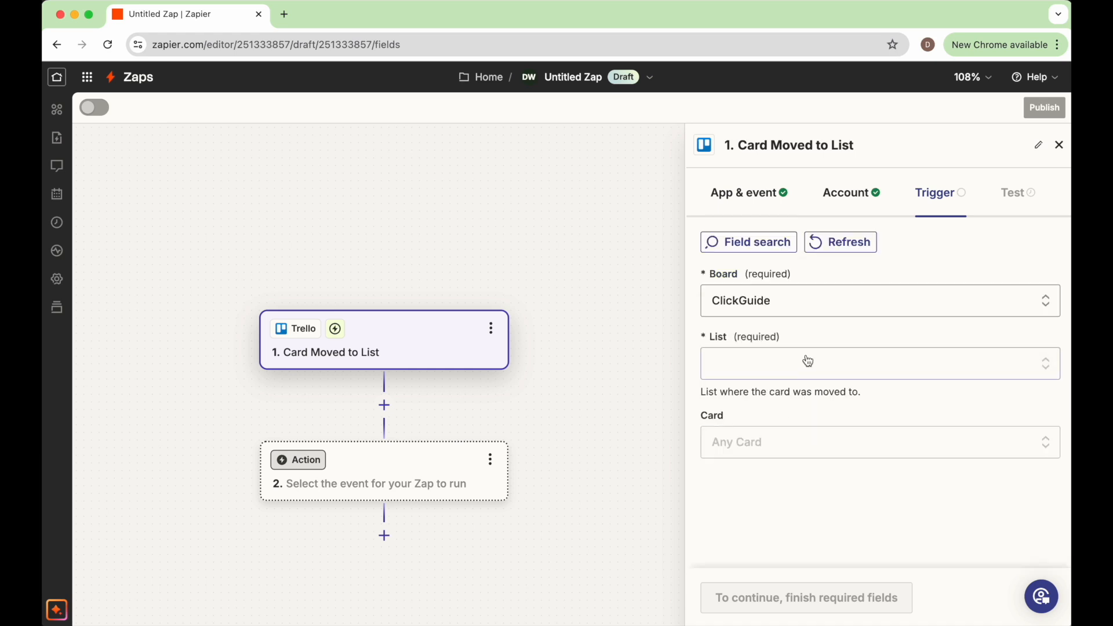
left_click(842, 361)
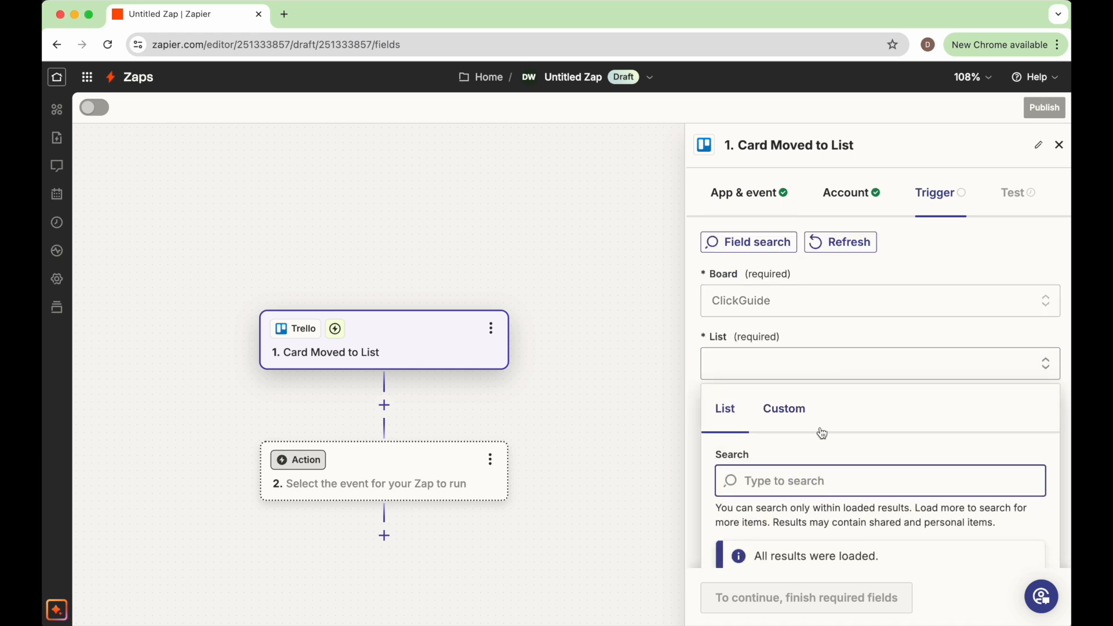
scroll(826, 432, "down", 5)
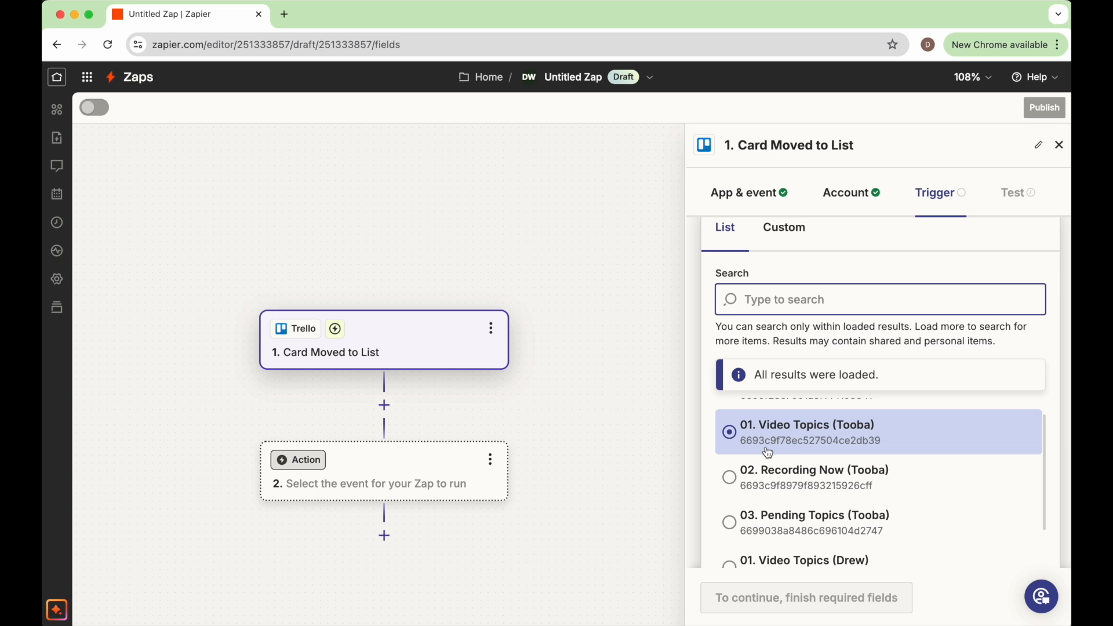
scroll(787, 464, "down", 3)
scroll(786, 469, "up", 1)
left_click(729, 442)
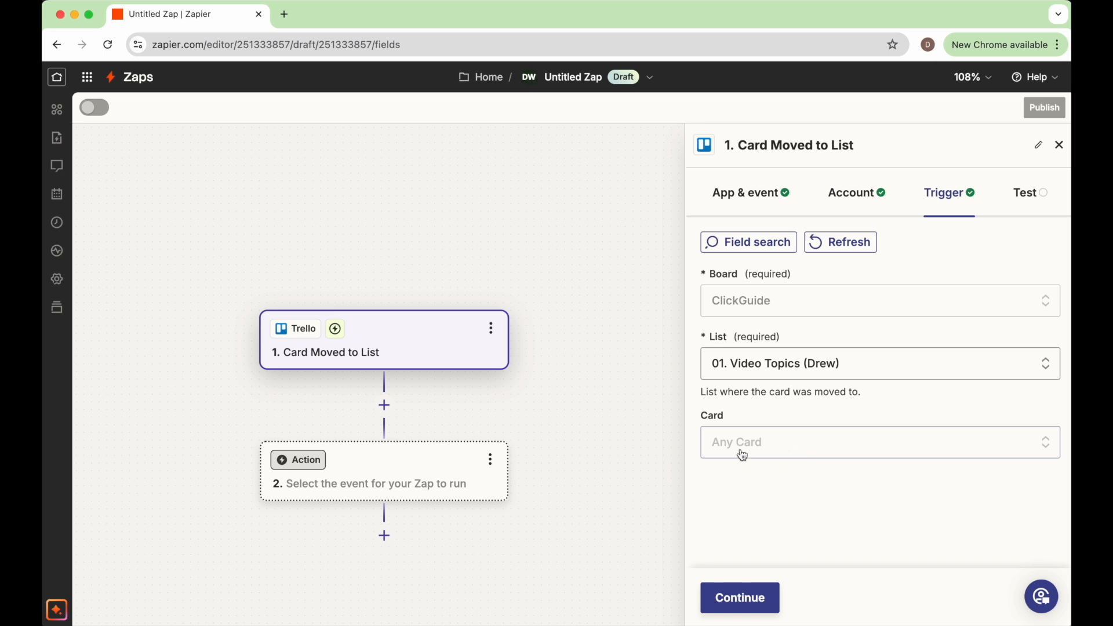
left_click(756, 598)
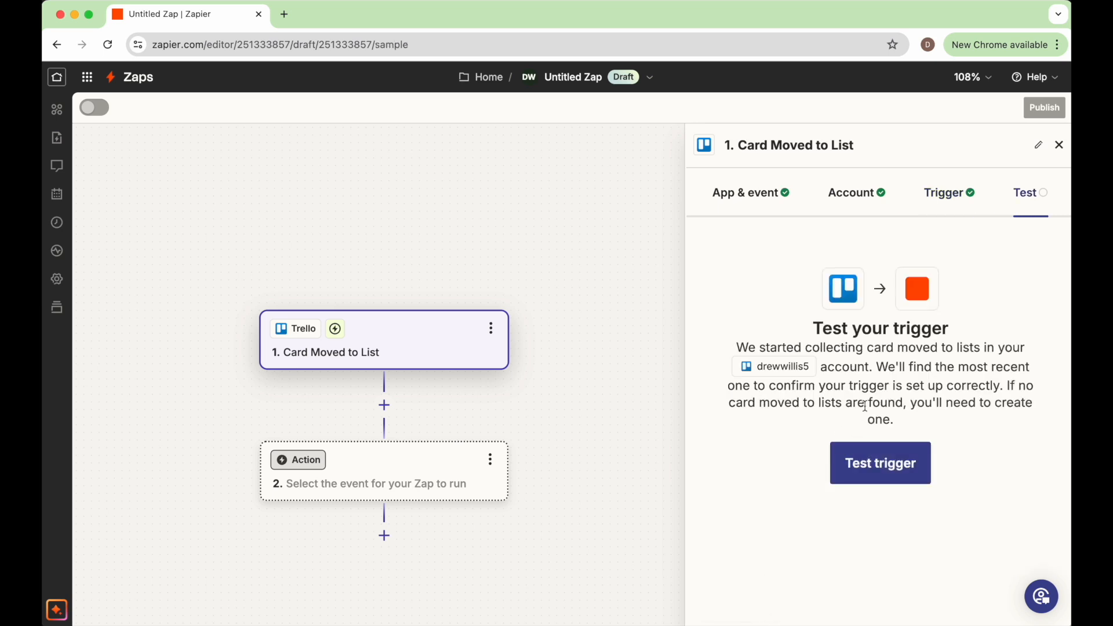
Step: Test the Trello trigger, review the data of record Card Moved to List A, and continue with that record
left_click(867, 465)
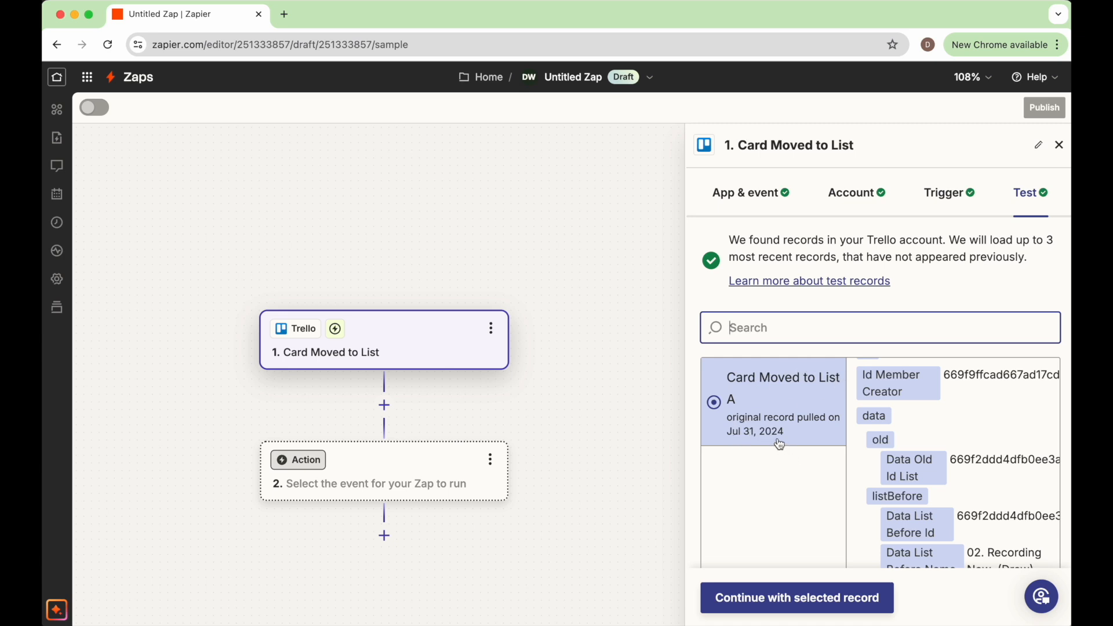
scroll(949, 434, "up", 1)
scroll(936, 406, "down", 10)
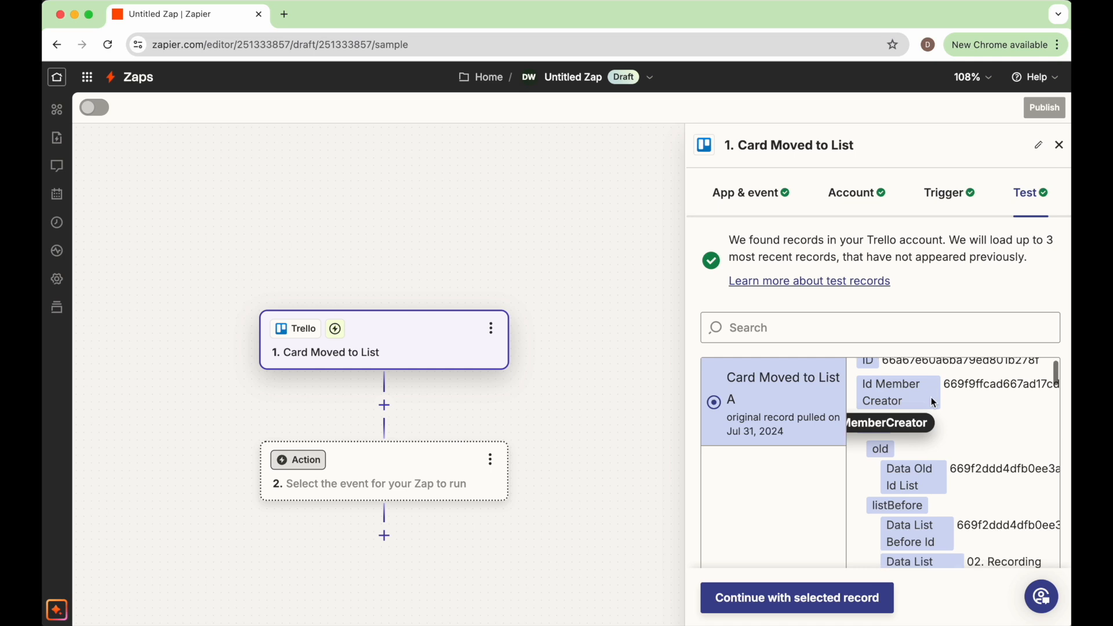
scroll(940, 484, "down", 15)
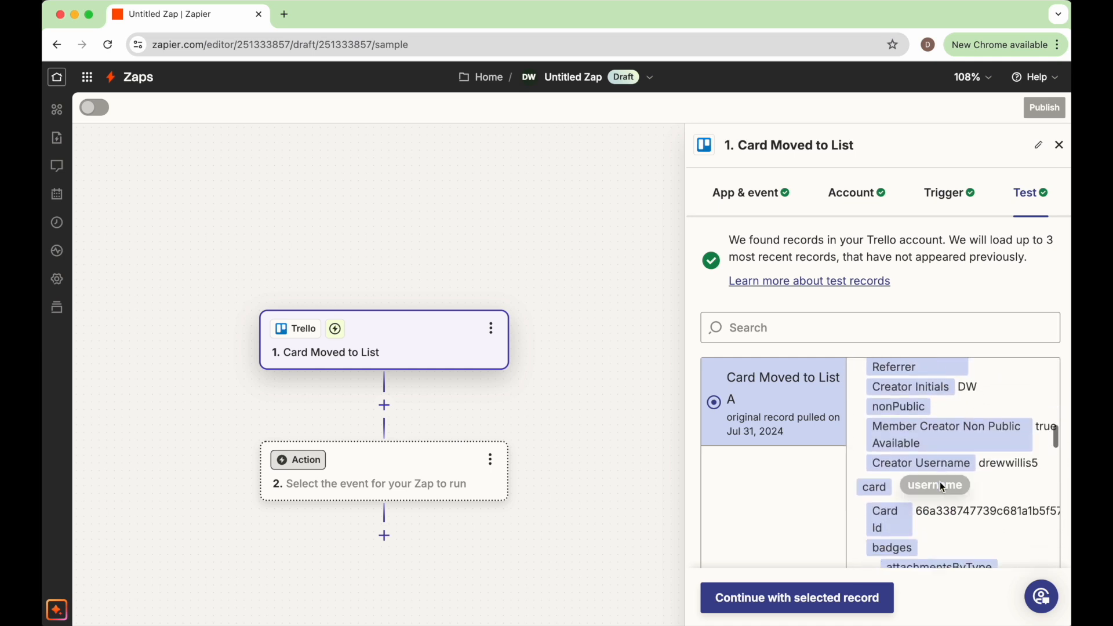
scroll(941, 483, "down", 12)
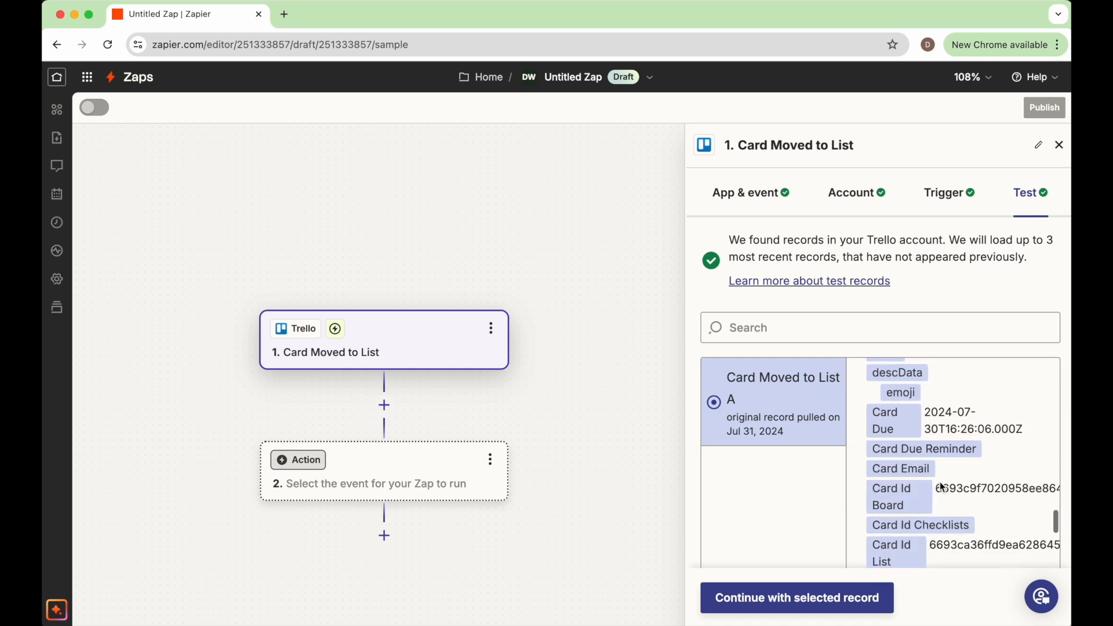
left_click(811, 607)
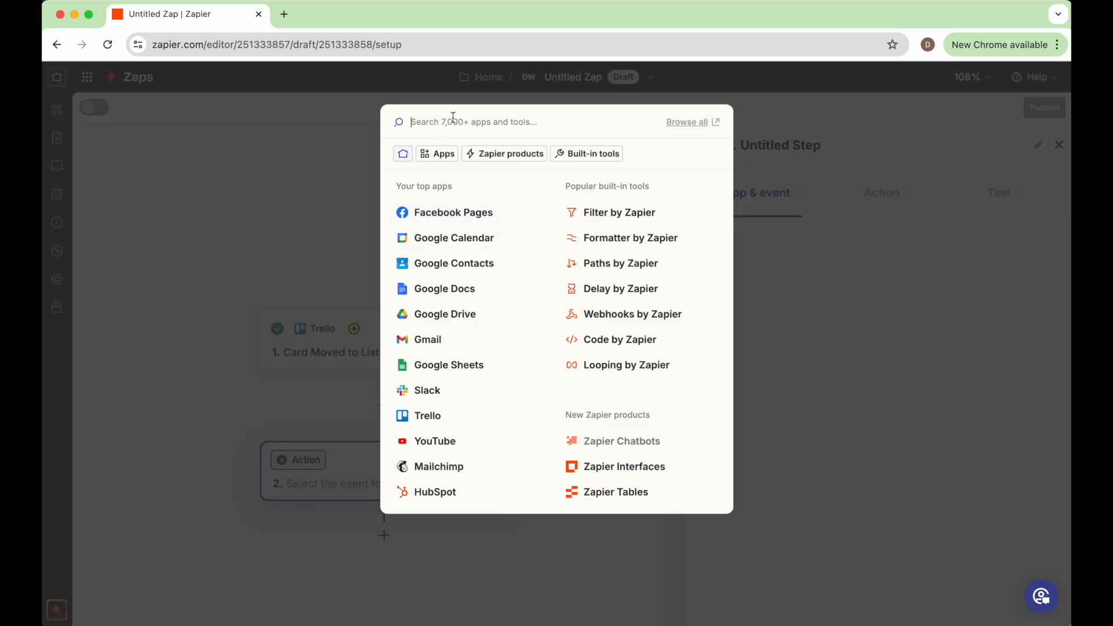
Step: Choose Slack as the action app with the Send Direct Message event, and proceed with the connected Slack account
type("slack")
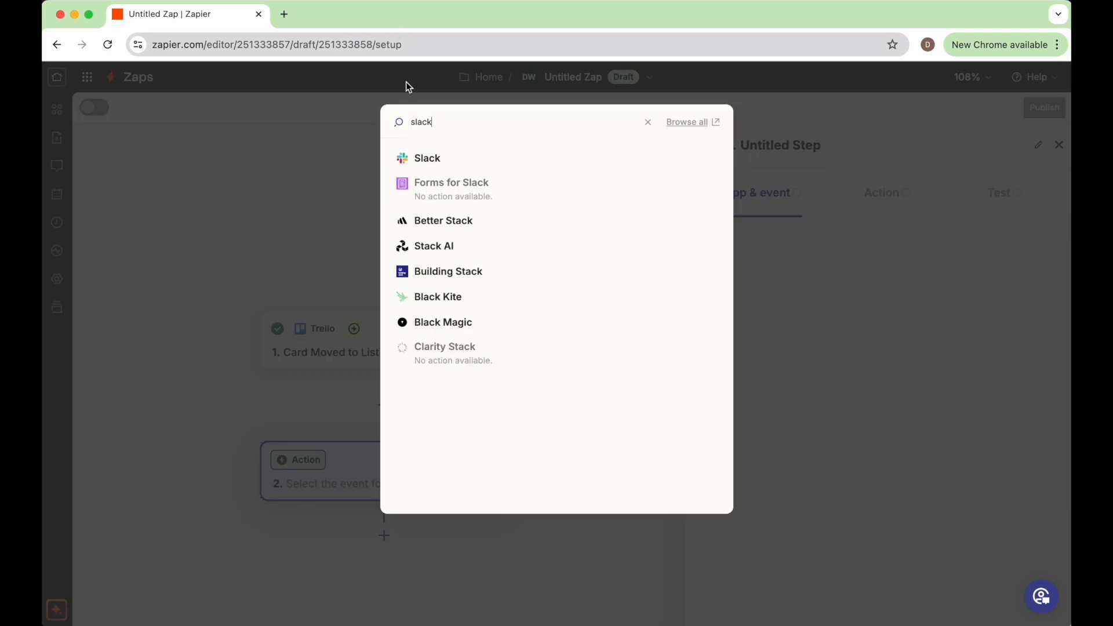
left_click(430, 161)
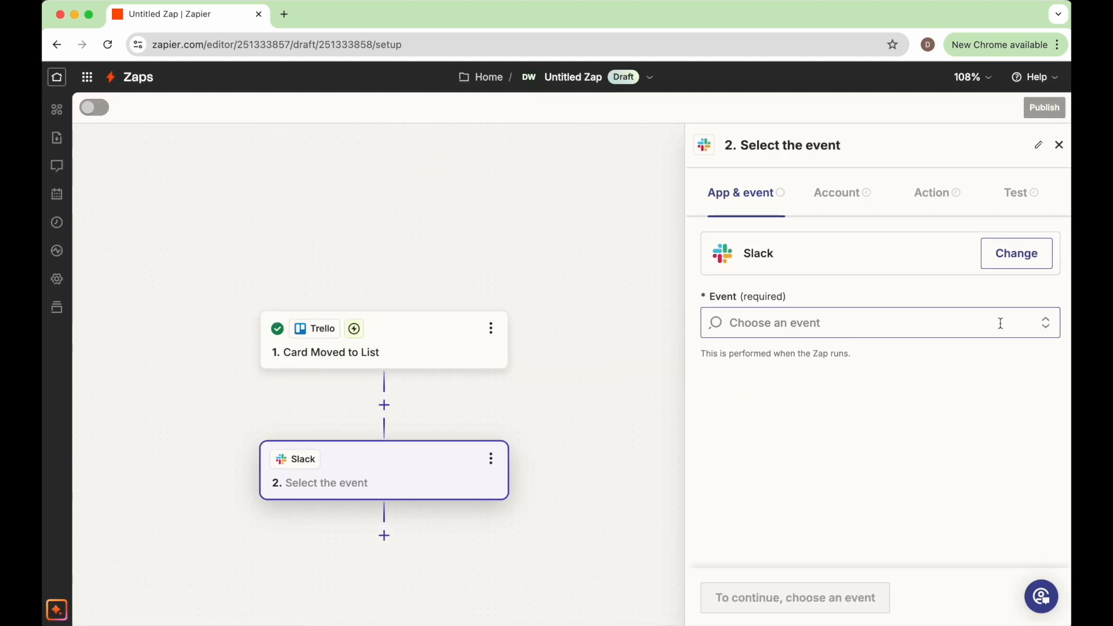
left_click(1042, 321)
scroll(942, 337, "down", 3)
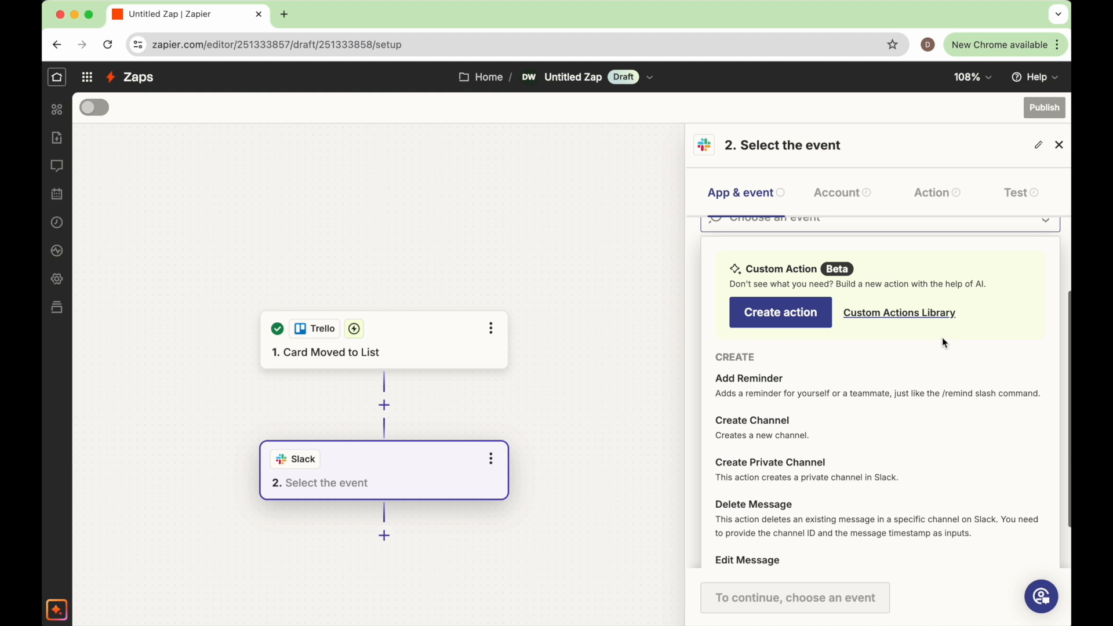
scroll(943, 342, "up", 2)
scroll(943, 342, "down", 3)
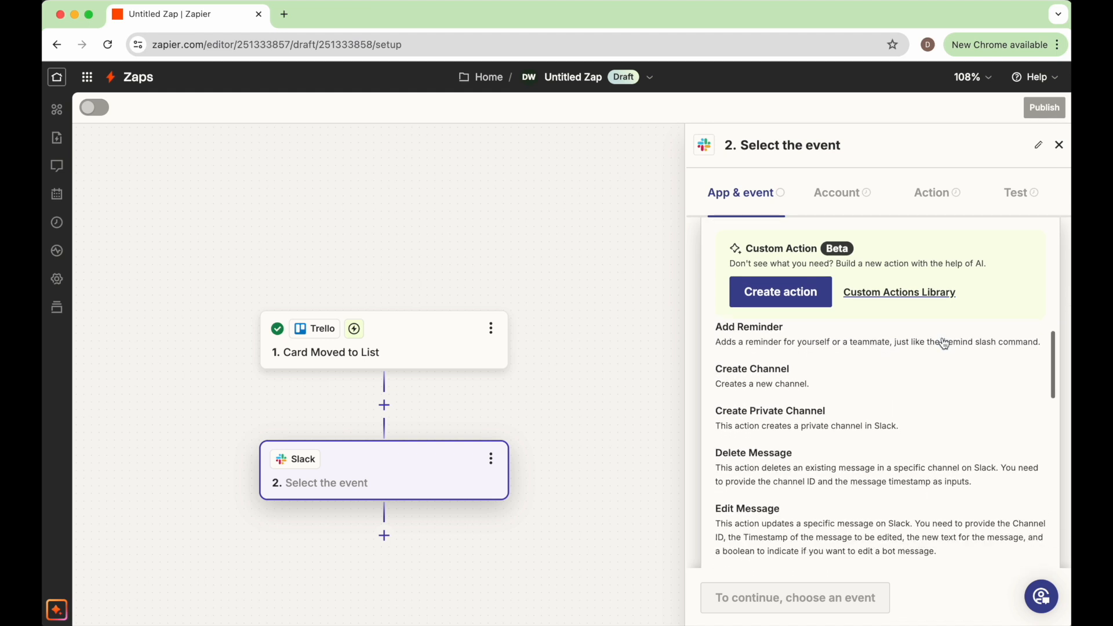
scroll(944, 343, "down", 5)
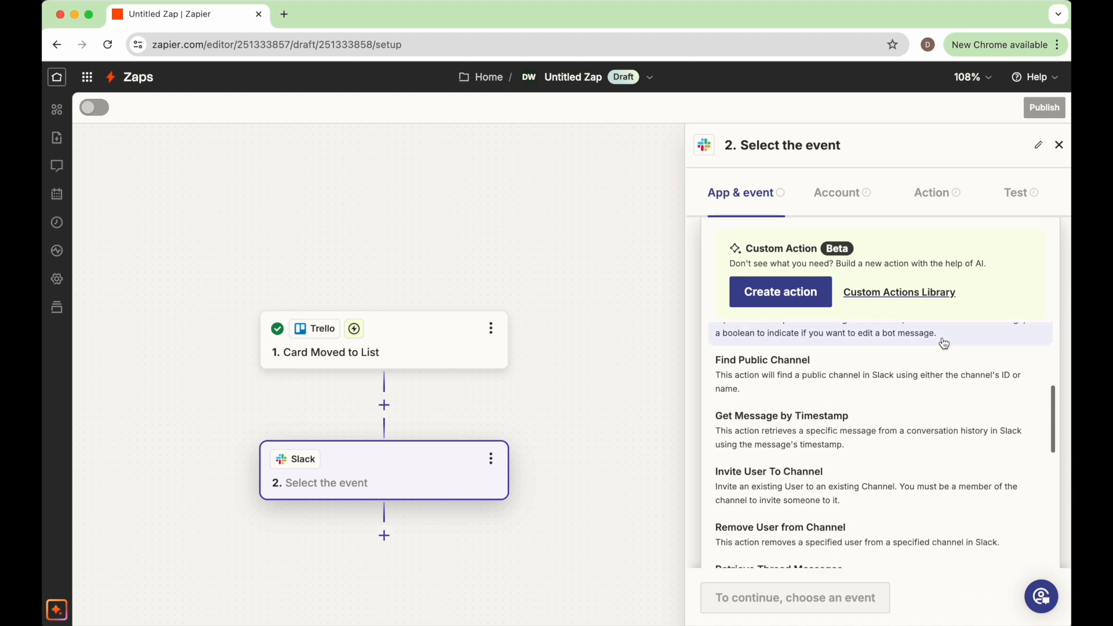
scroll(944, 345, "down", 4)
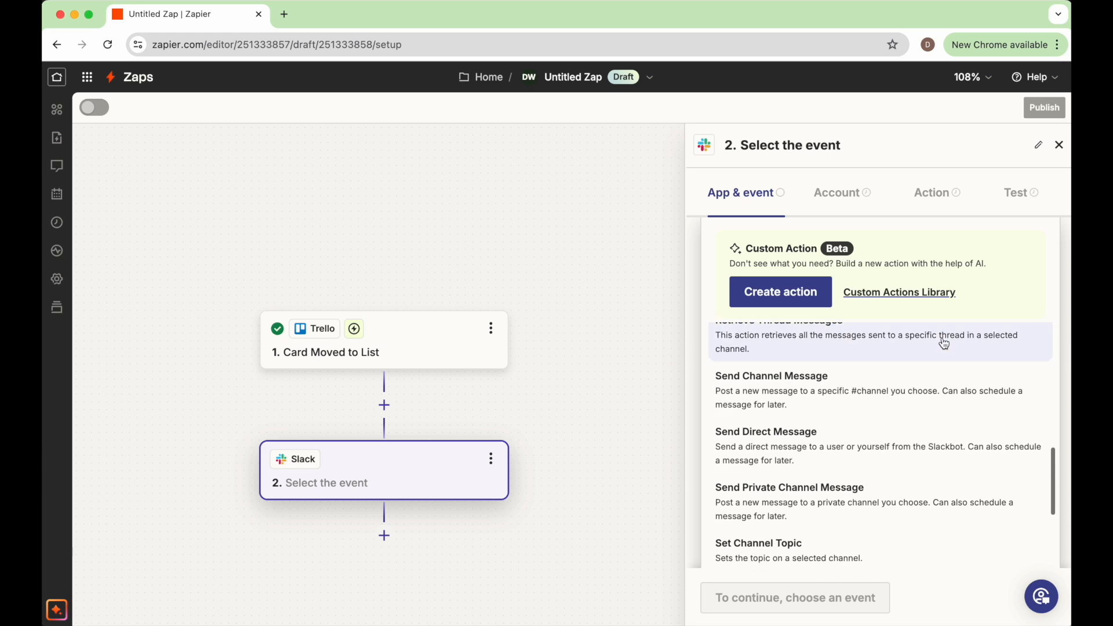
left_click(798, 452)
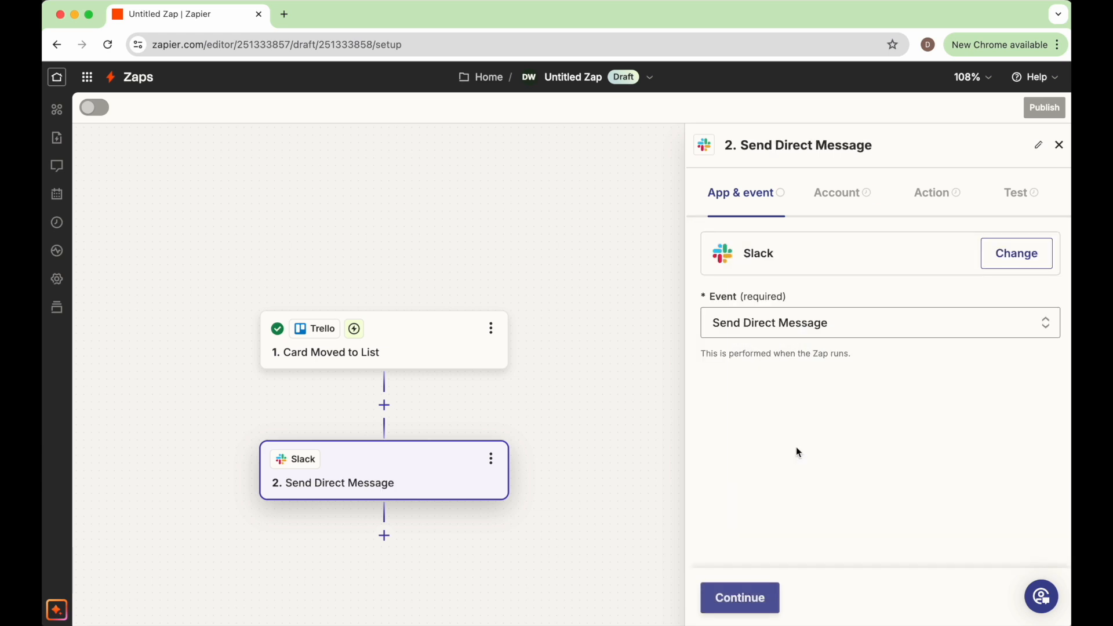
left_click(753, 591)
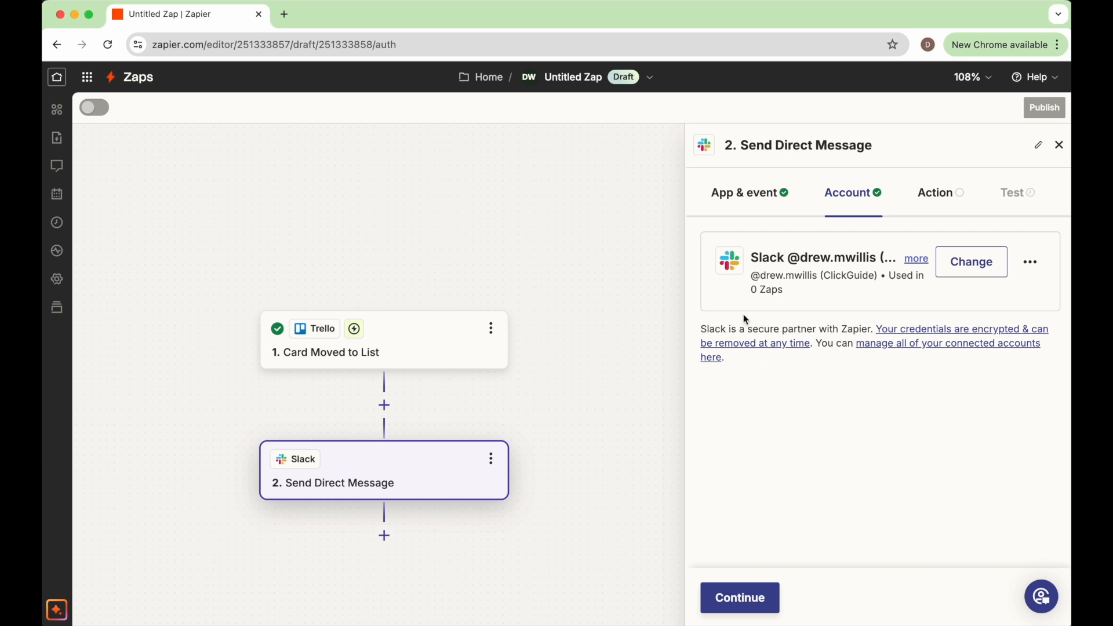
left_click(745, 598)
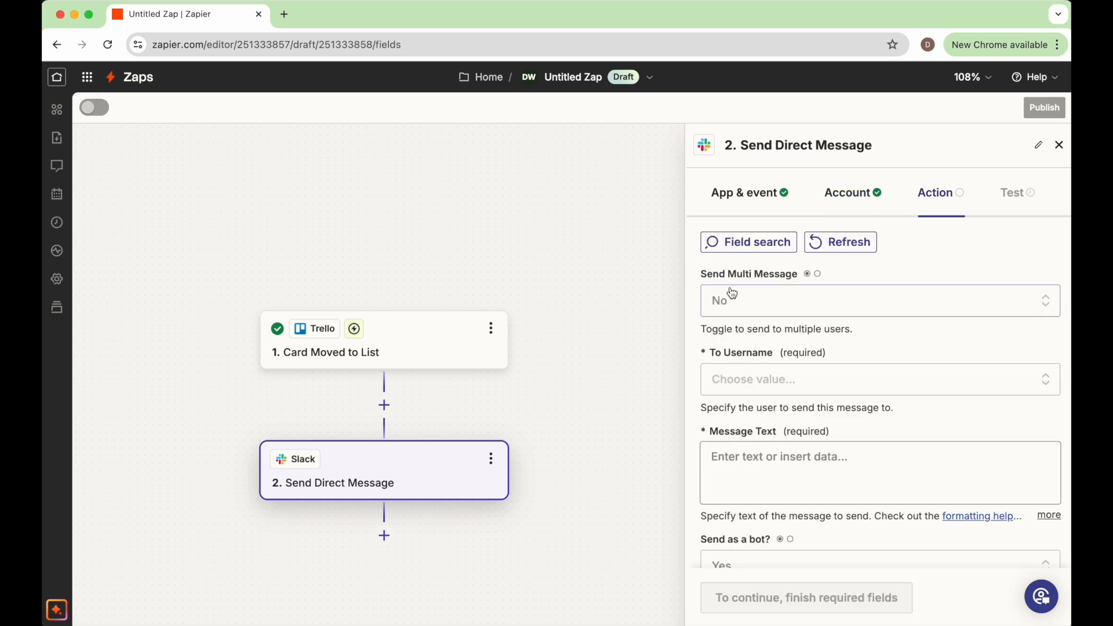
Step: Choose a workspace member as the username that receives the Slack direct message
scroll(776, 317, "down", 3)
scroll(776, 317, "up", 3)
scroll(792, 282, "down", 4)
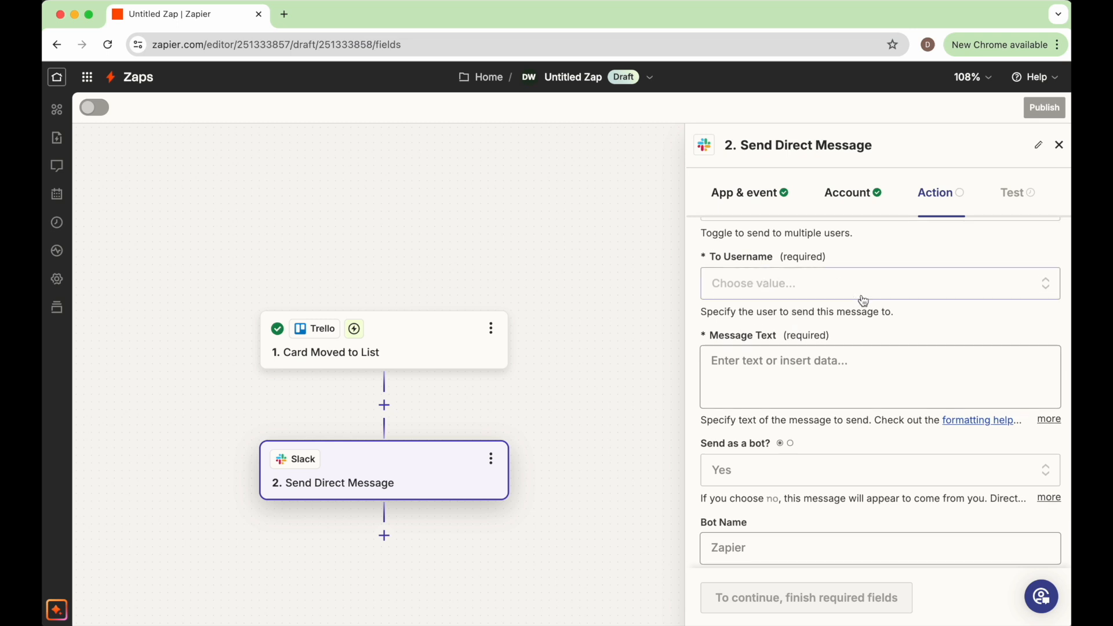
left_click(864, 300)
scroll(731, 408, "down", 3)
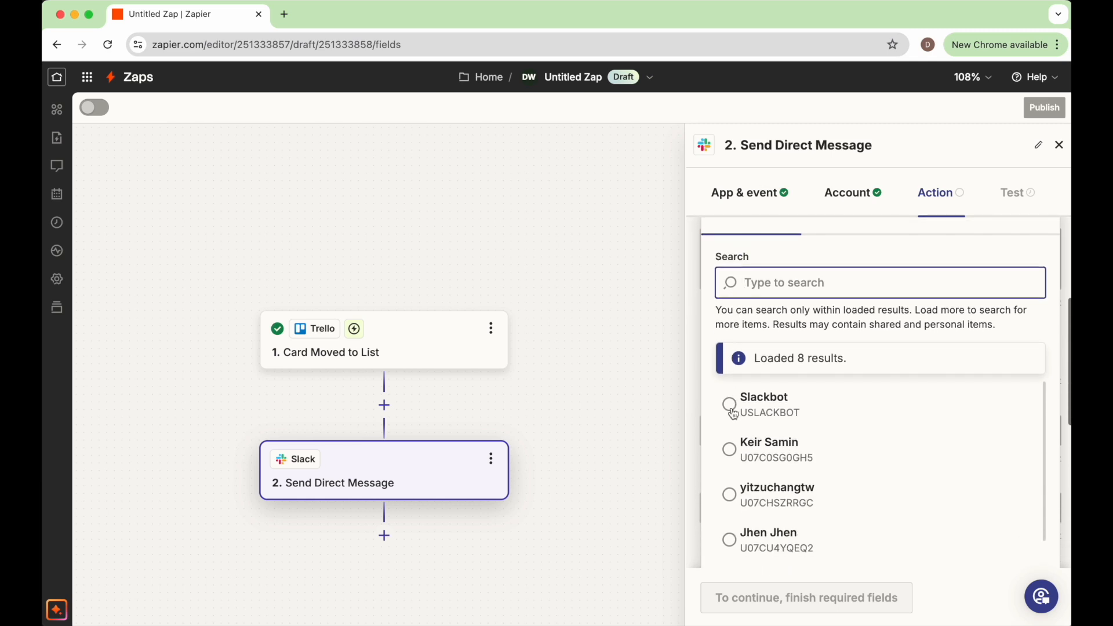
scroll(731, 409, "down", 2)
left_click(730, 488)
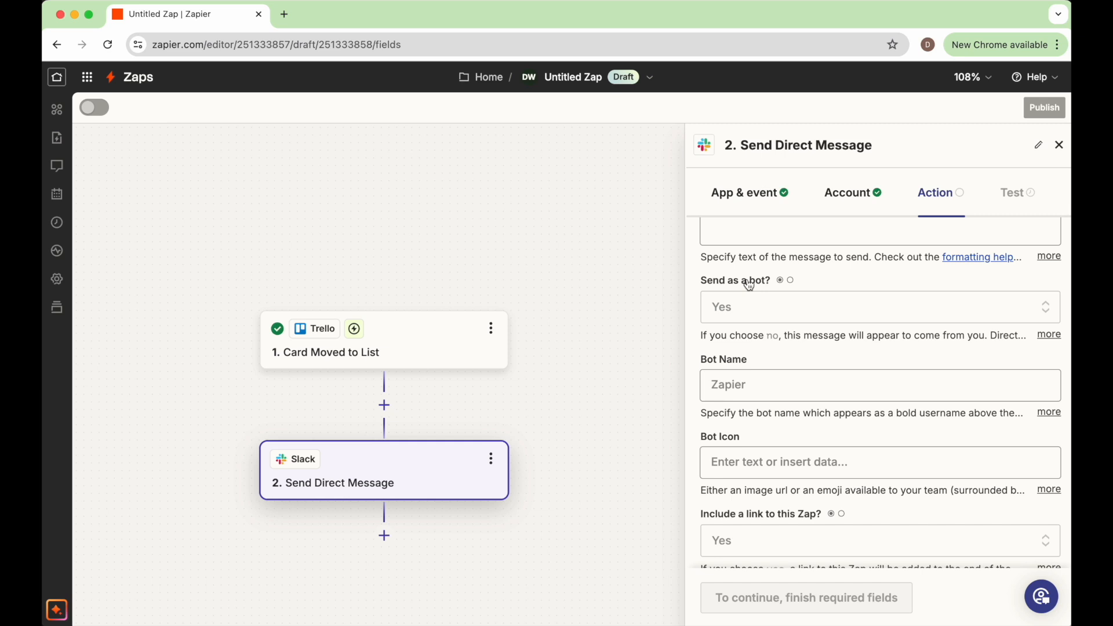
Step: Set the Slack message's option to include a link to this Zap to No
left_click(758, 386)
scroll(733, 444, "down", 5)
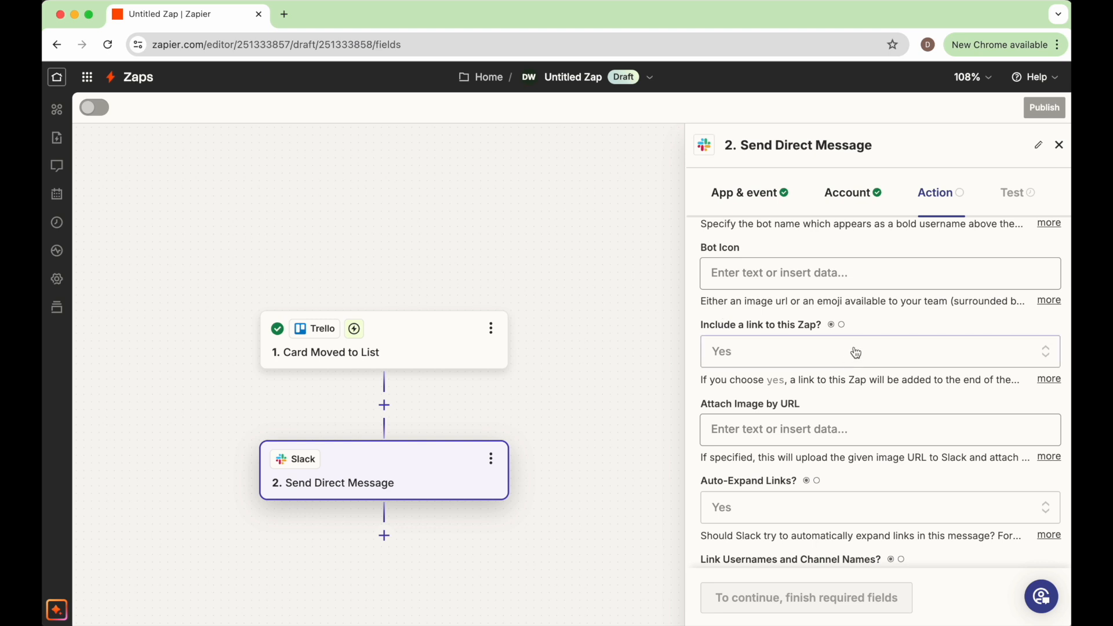
left_click(1046, 350)
left_click(757, 344)
scroll(757, 348, "down", 4)
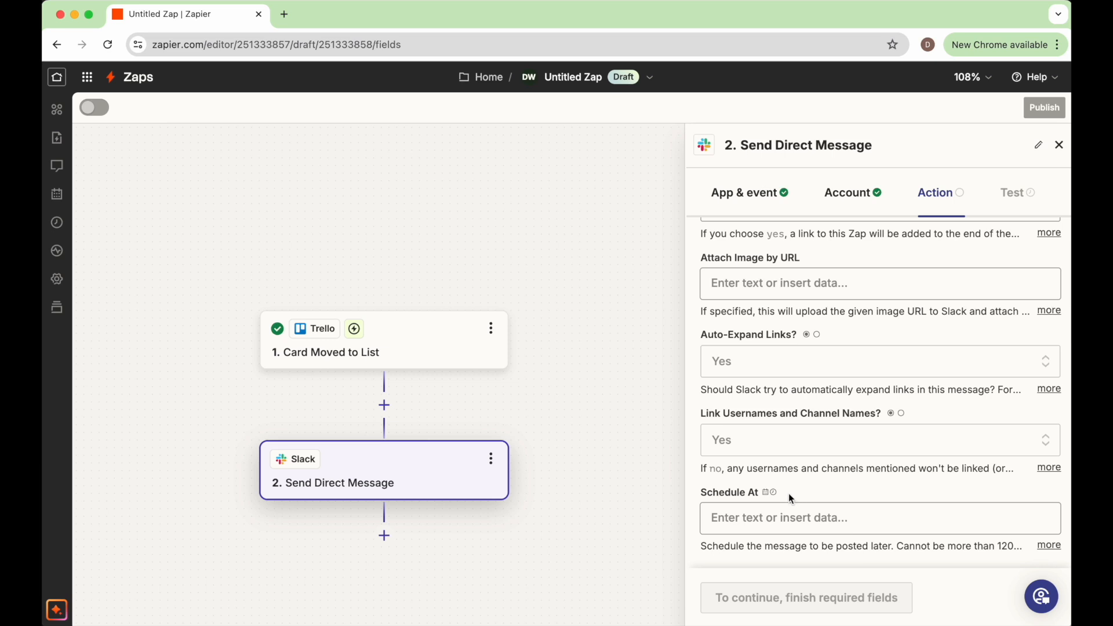
Step: Enter "New card in video topics!" as the Slack direct message's text
scroll(788, 493, "up", 5)
left_click(819, 388)
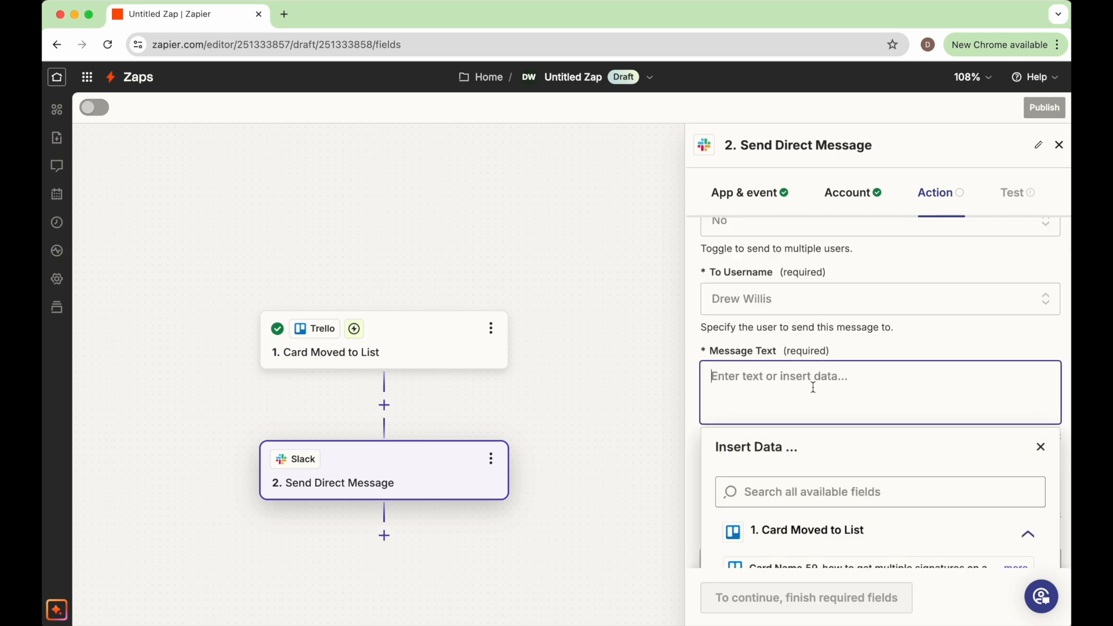
scroll(813, 387, "down", 1)
left_click(792, 365)
left_click(769, 337)
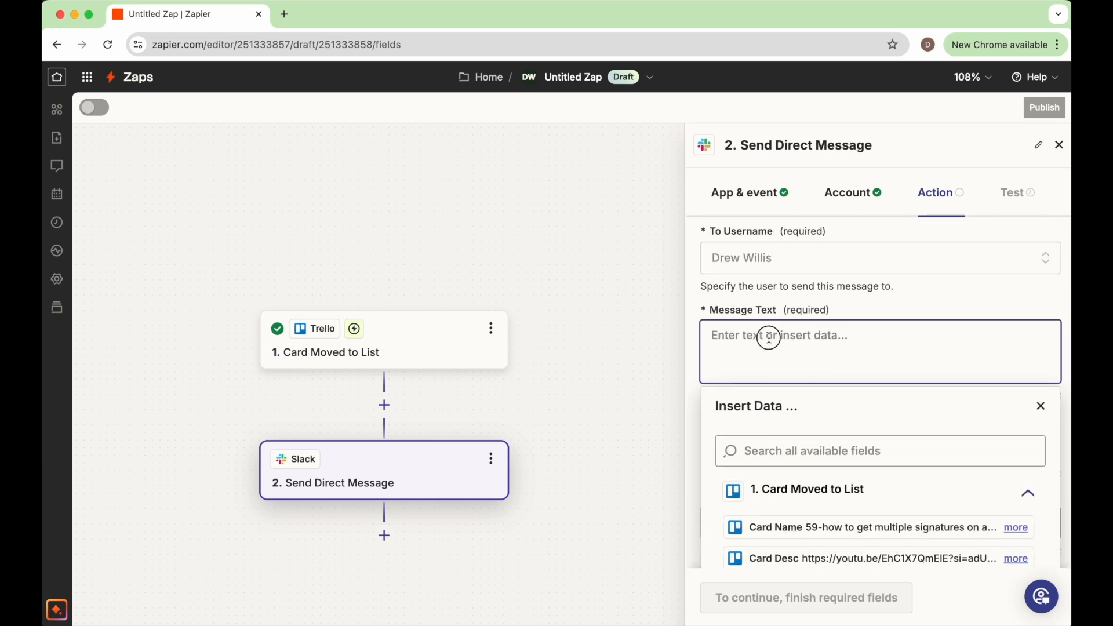
type("Nere")
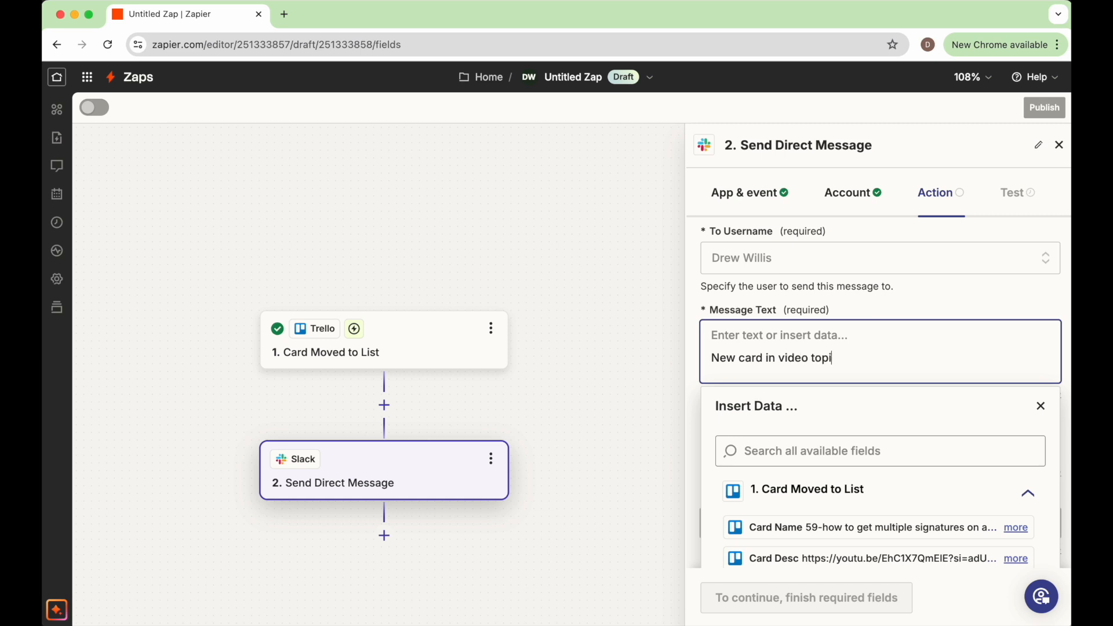
Step: Insert the Trello trigger's Card Name field into the message text
scroll(771, 401, "down", 1)
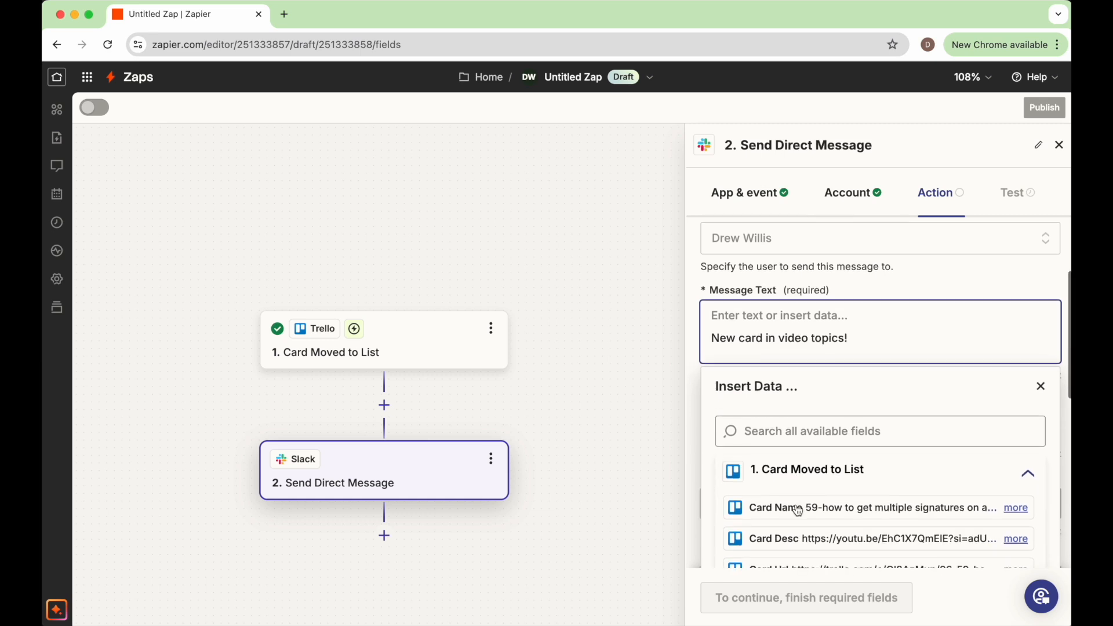
scroll(1026, 504, "down", 1)
scroll(795, 413, "down", 5)
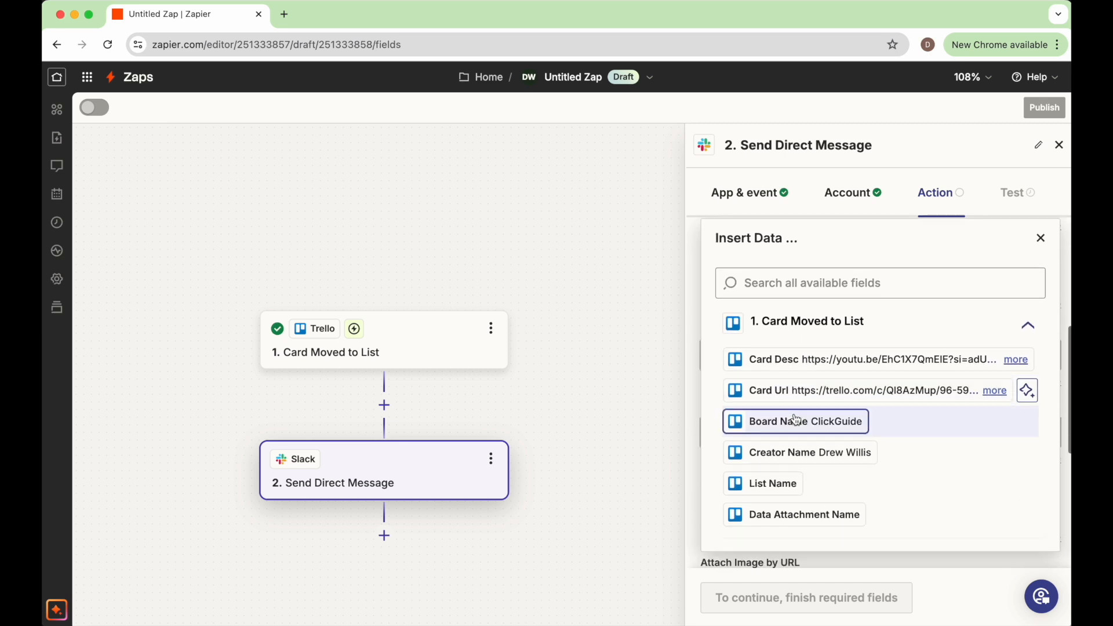
scroll(730, 520, "down", 1)
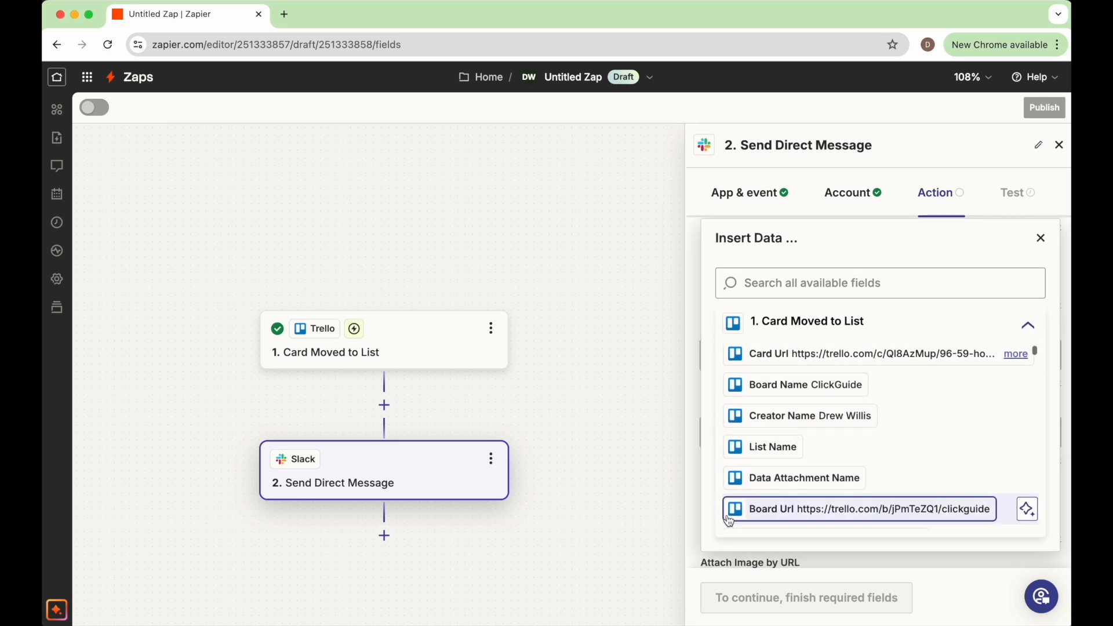
scroll(754, 499, "up", 3)
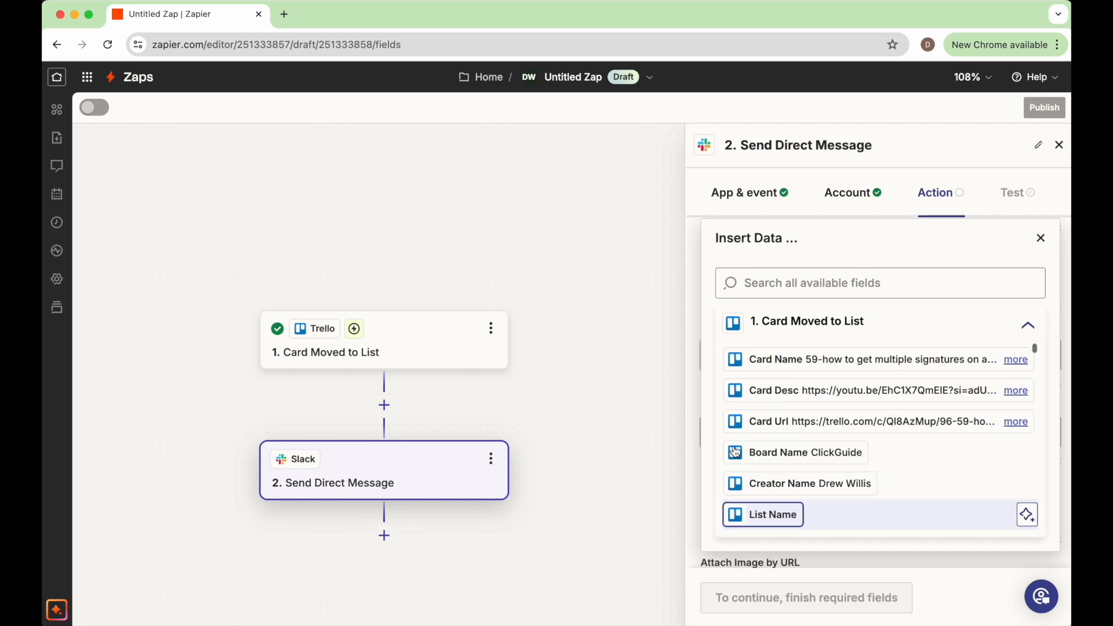
left_click(782, 358)
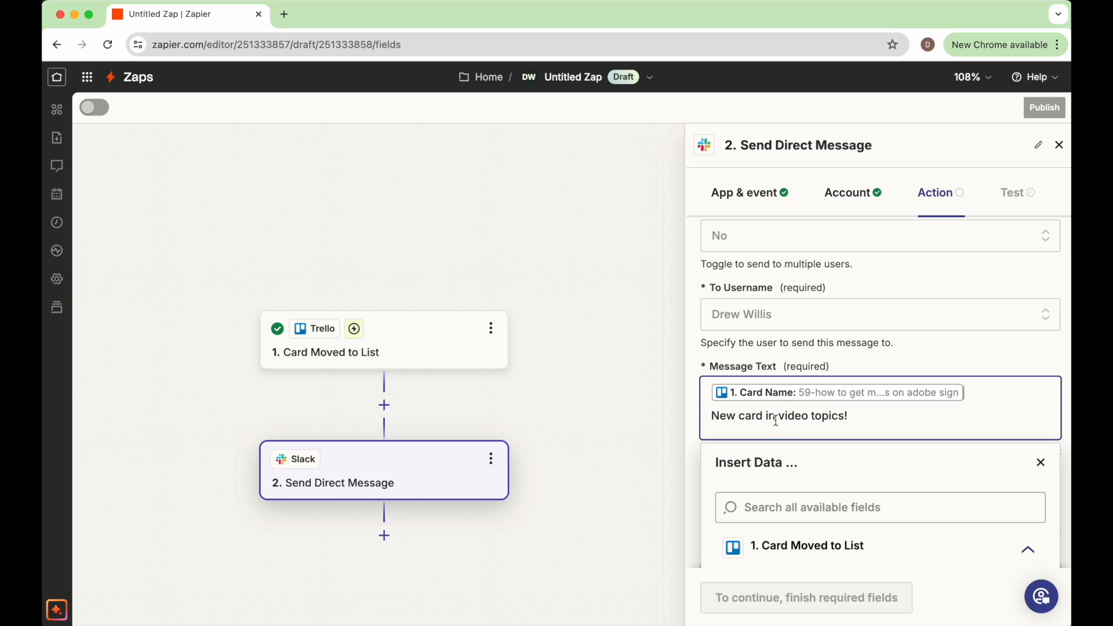
Step: Add the Trello fields Card Url, Date, Card Short Url and Data List Before Name to the message text, and finish inserting data
scroll(797, 424, "down", 5)
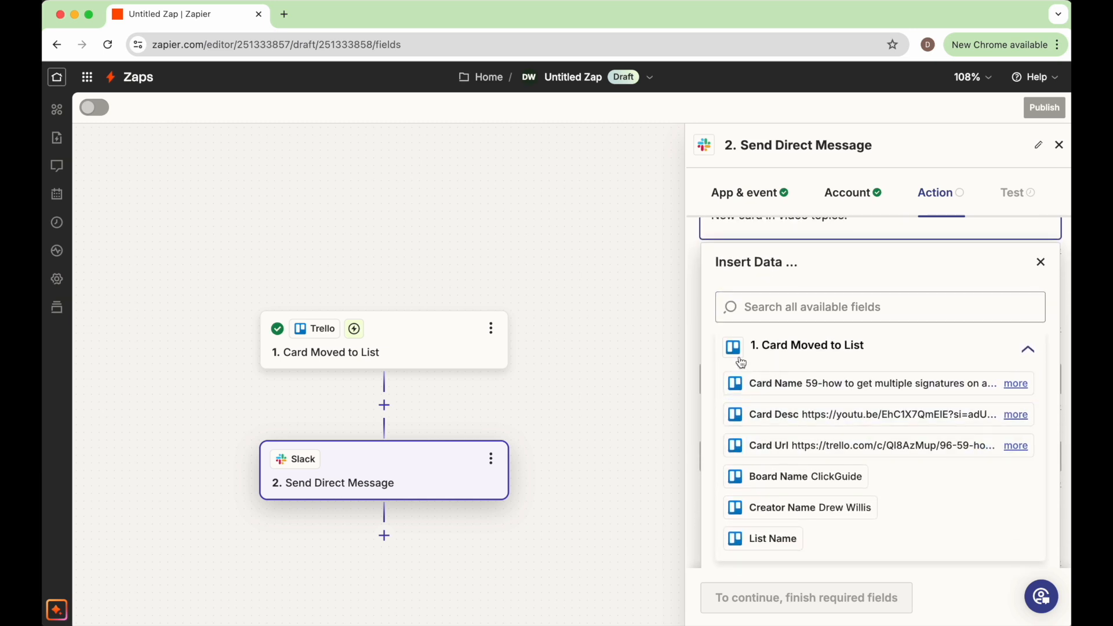
scroll(796, 389, "down", 1)
scroll(795, 392, "down", 1)
scroll(796, 391, "up", 1)
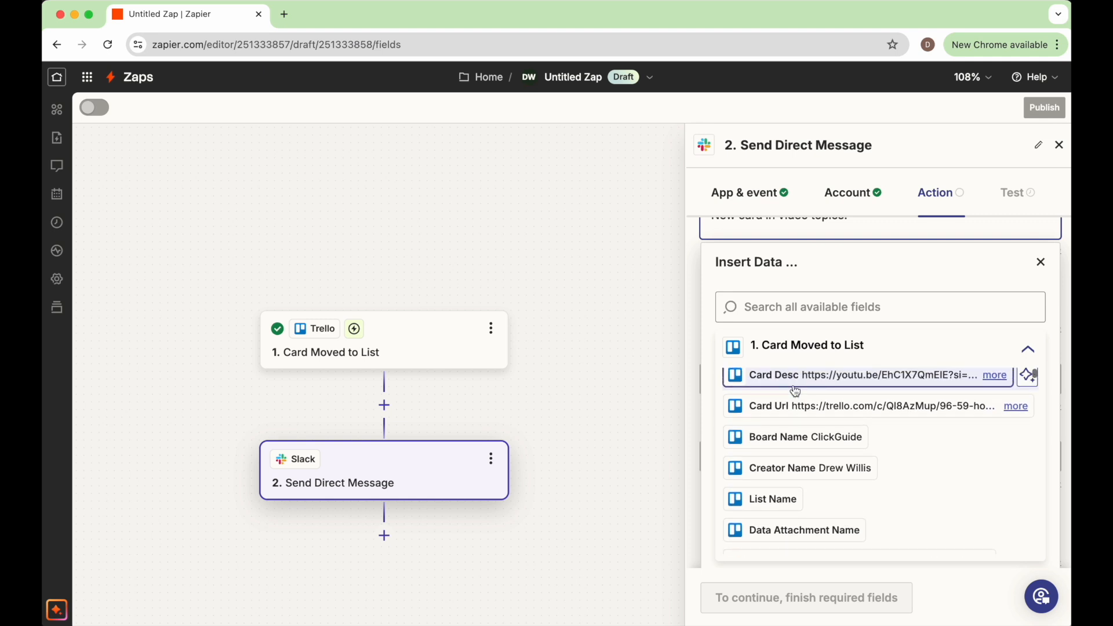
scroll(796, 391, "down", 1)
scroll(796, 392, "up", 1)
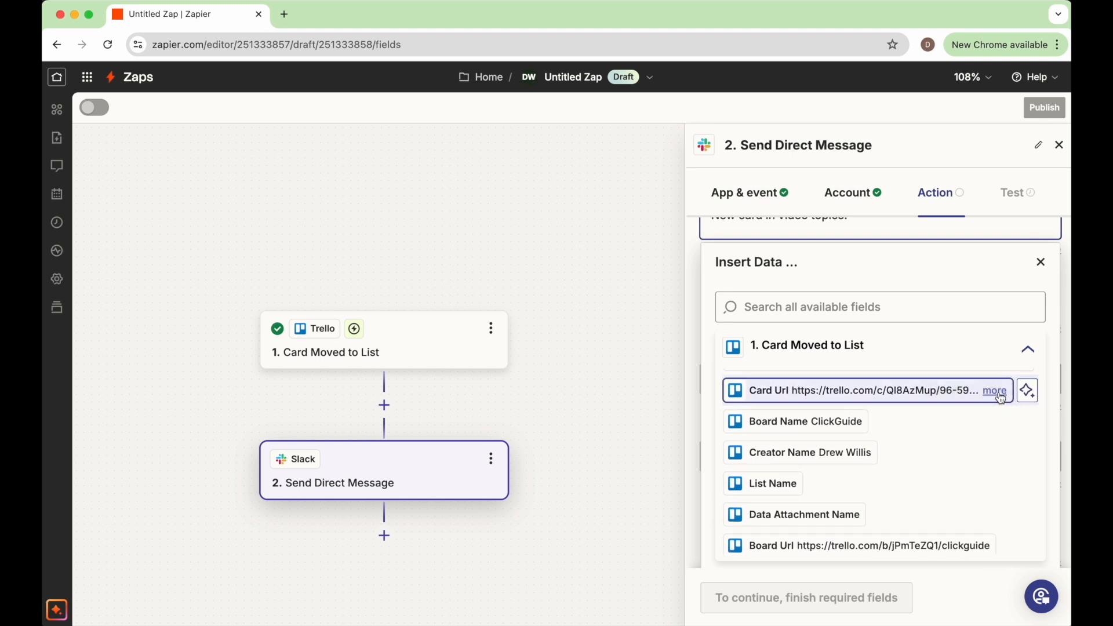
left_click(899, 385)
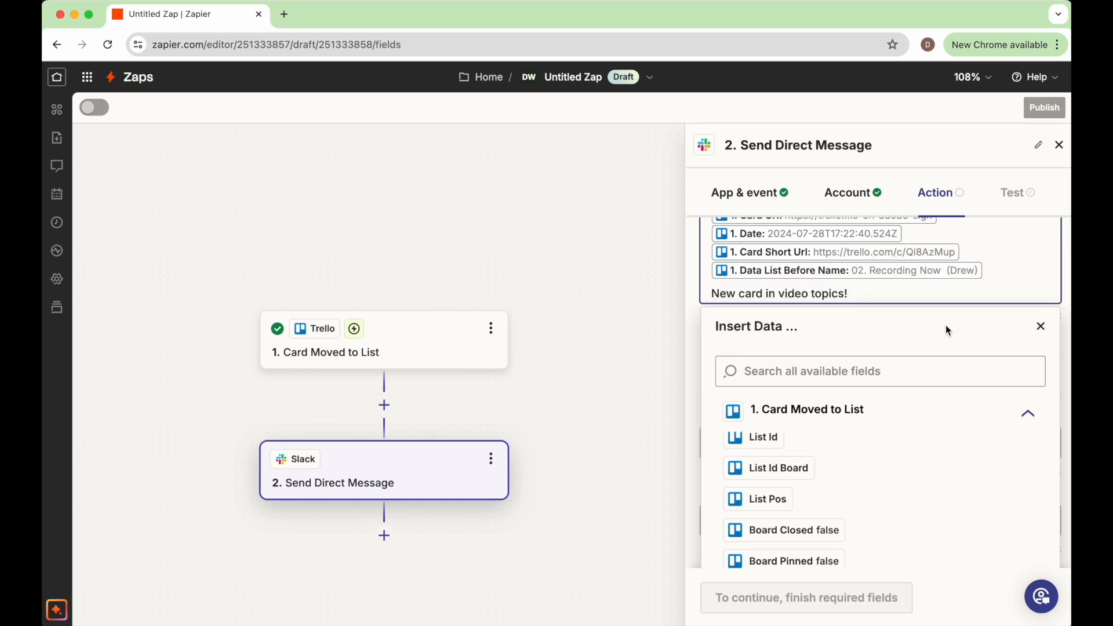
left_click(1041, 327)
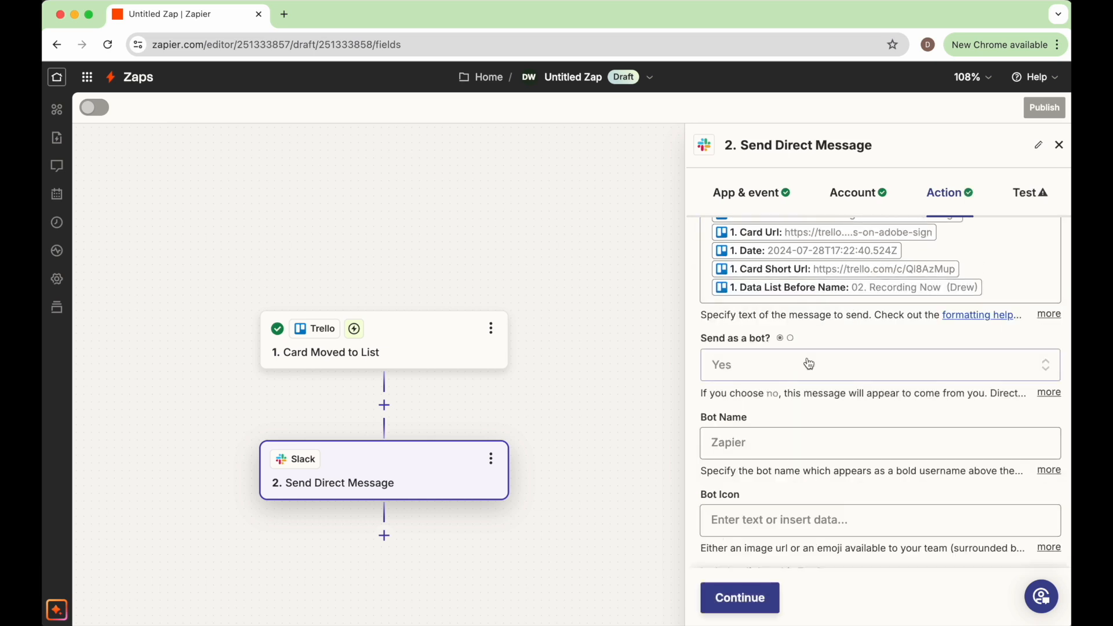
Step: Continue to the Slack action's test, review the data going in, and send the test message
left_click(734, 601)
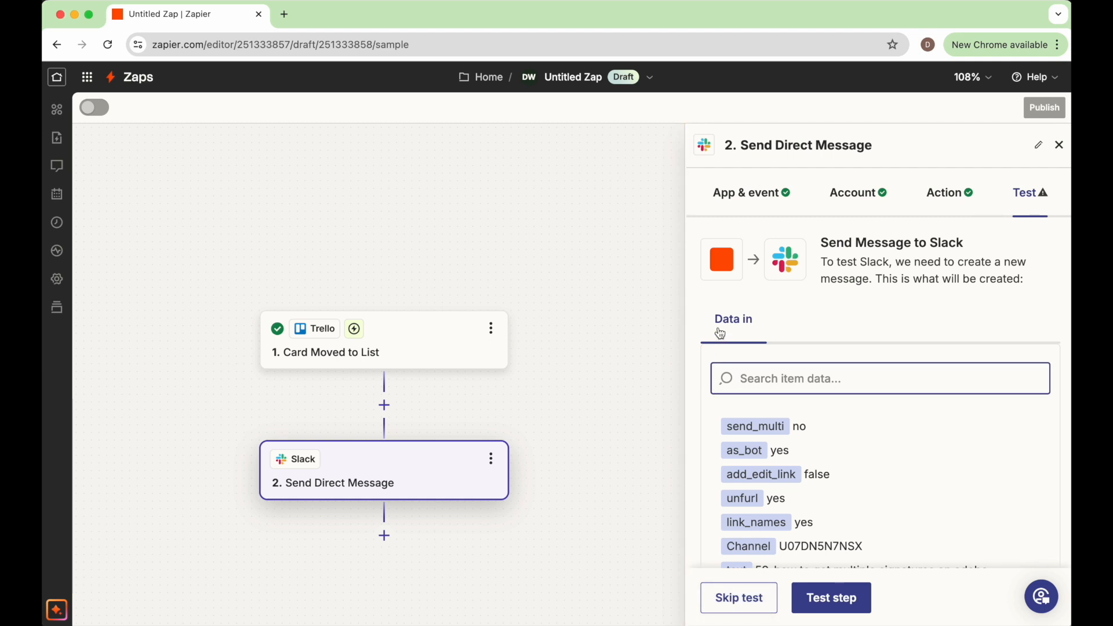
left_click(846, 430)
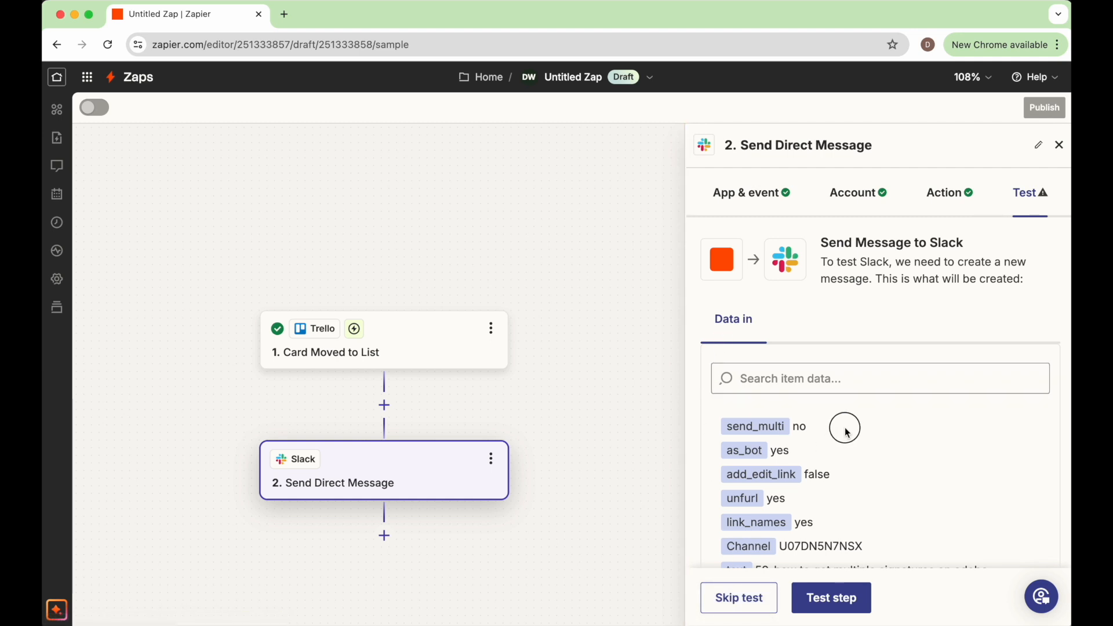
scroll(846, 432, "down", 2)
scroll(845, 432, "up", 2)
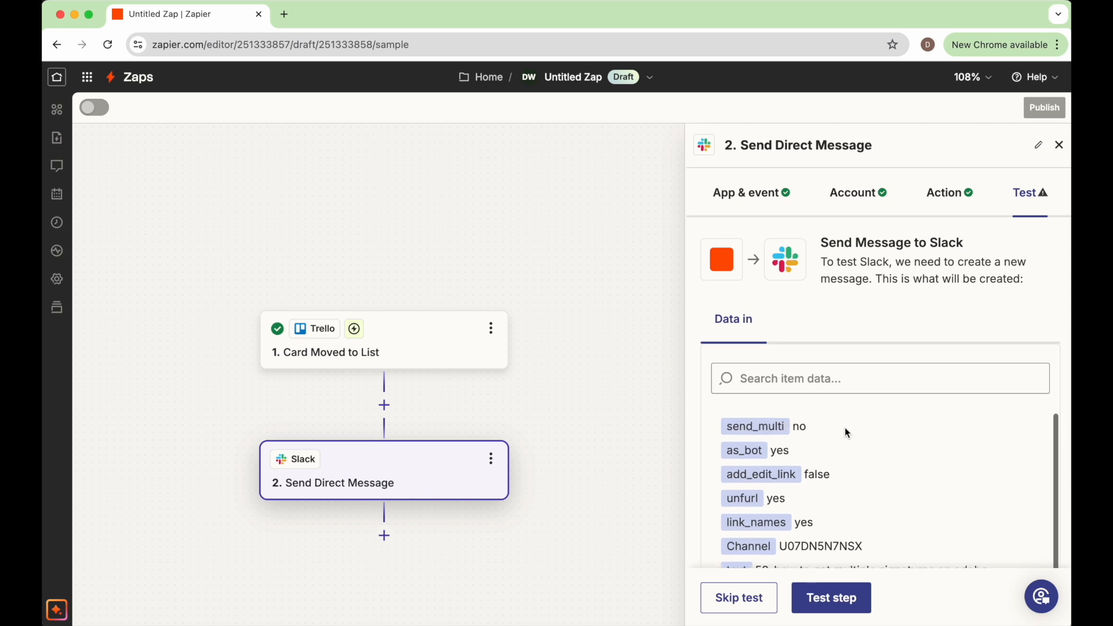
scroll(846, 432, "down", 1)
scroll(817, 475, "up", 1)
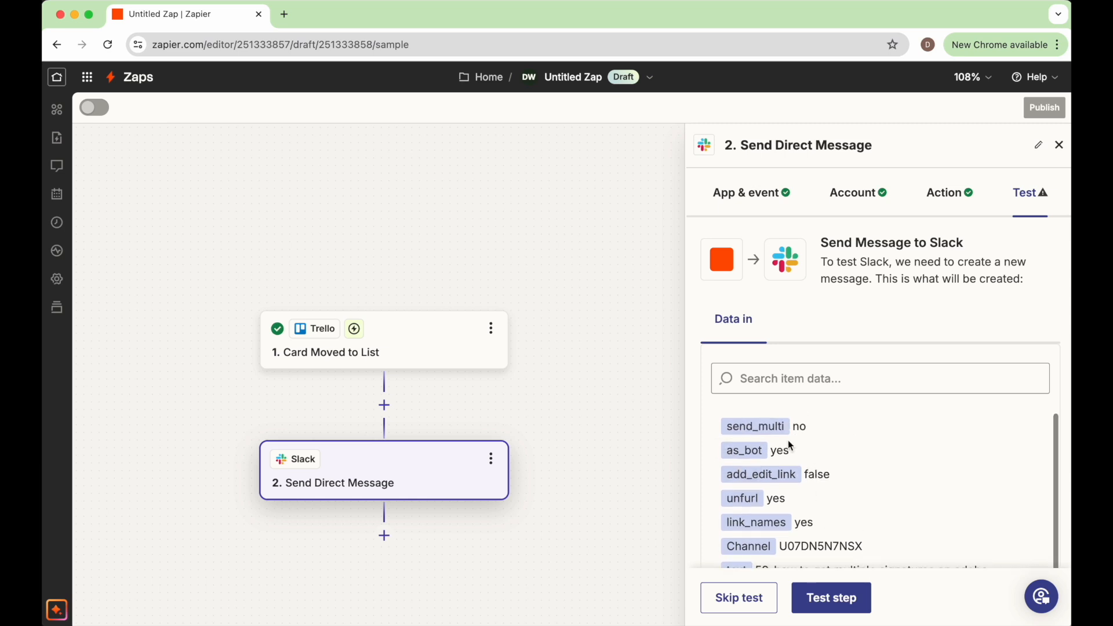
scroll(817, 494, "down", 1)
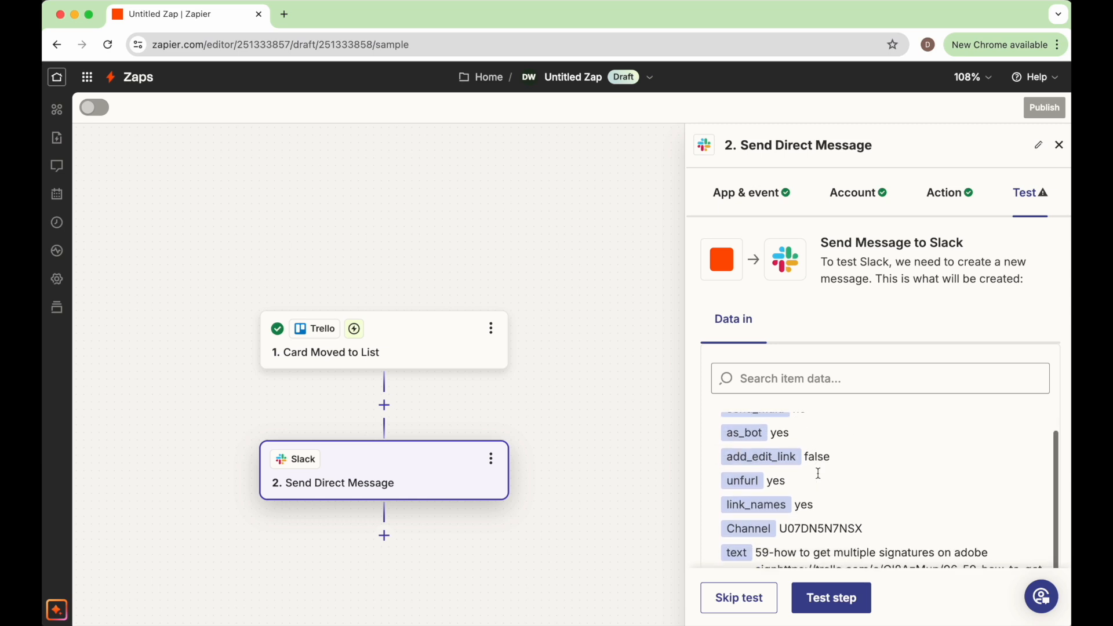
left_click(826, 606)
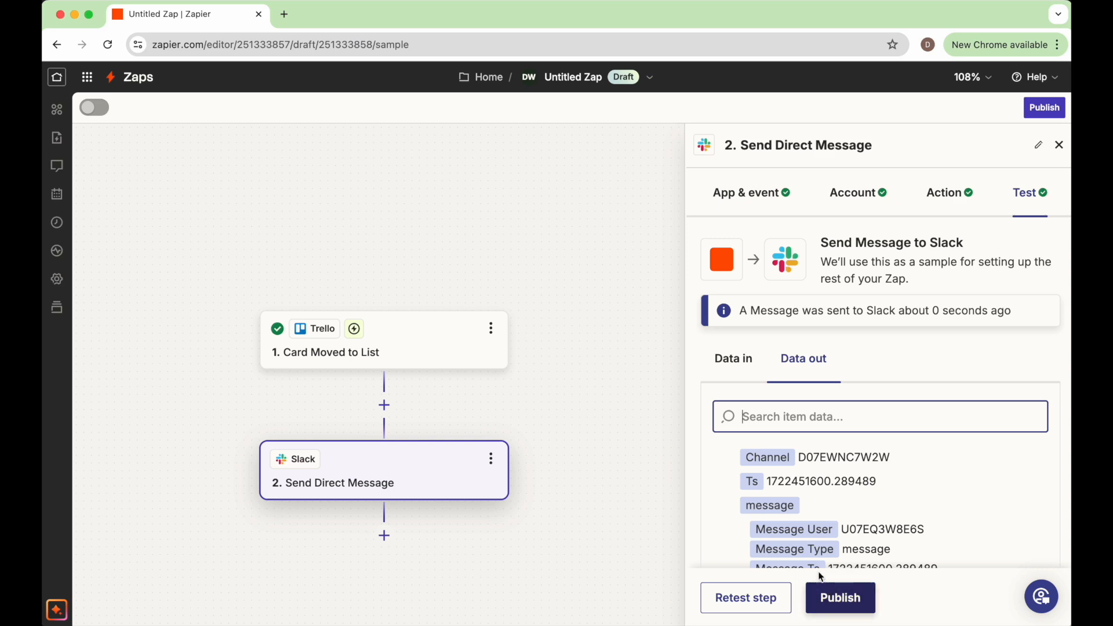
Step: Publish the Zap and open the My Zaps list by way of the home page
left_click(831, 602)
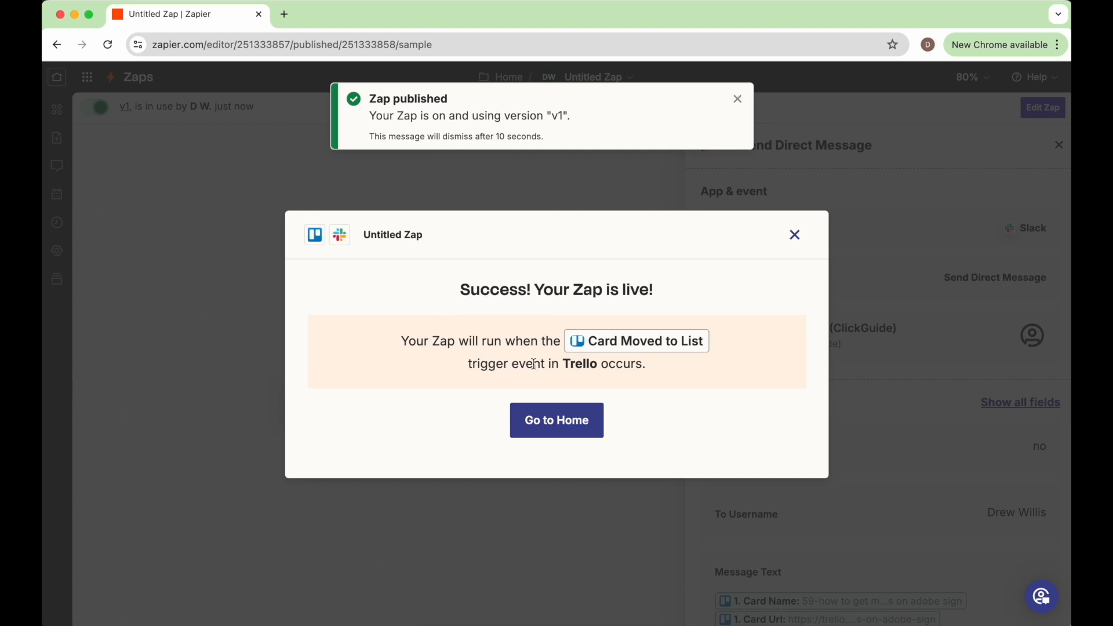
left_click(559, 415)
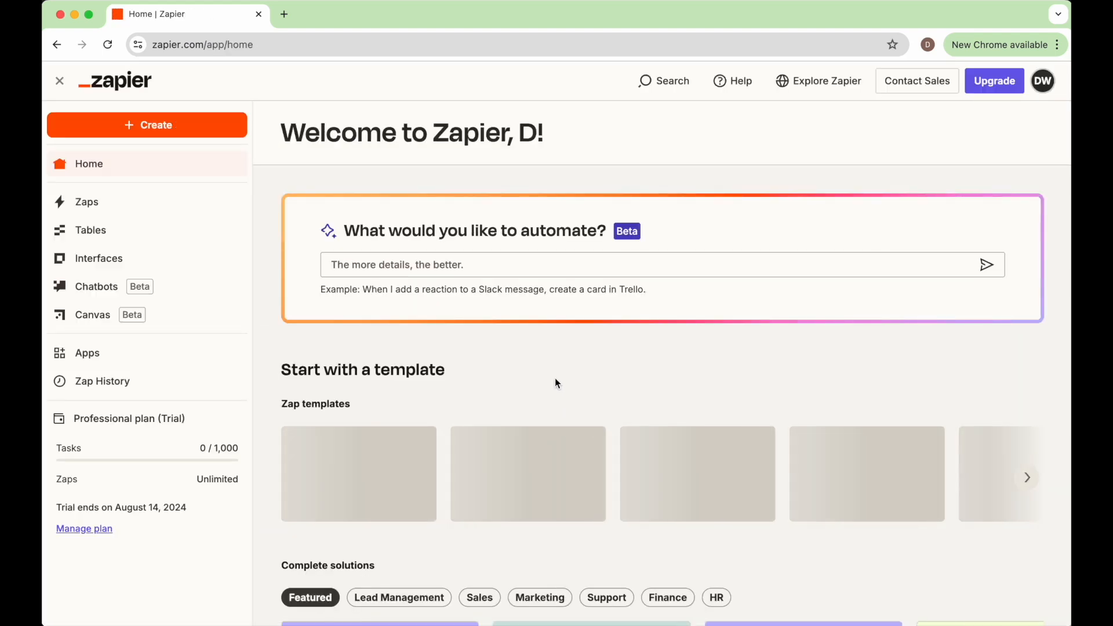
scroll(555, 378, "down", 1)
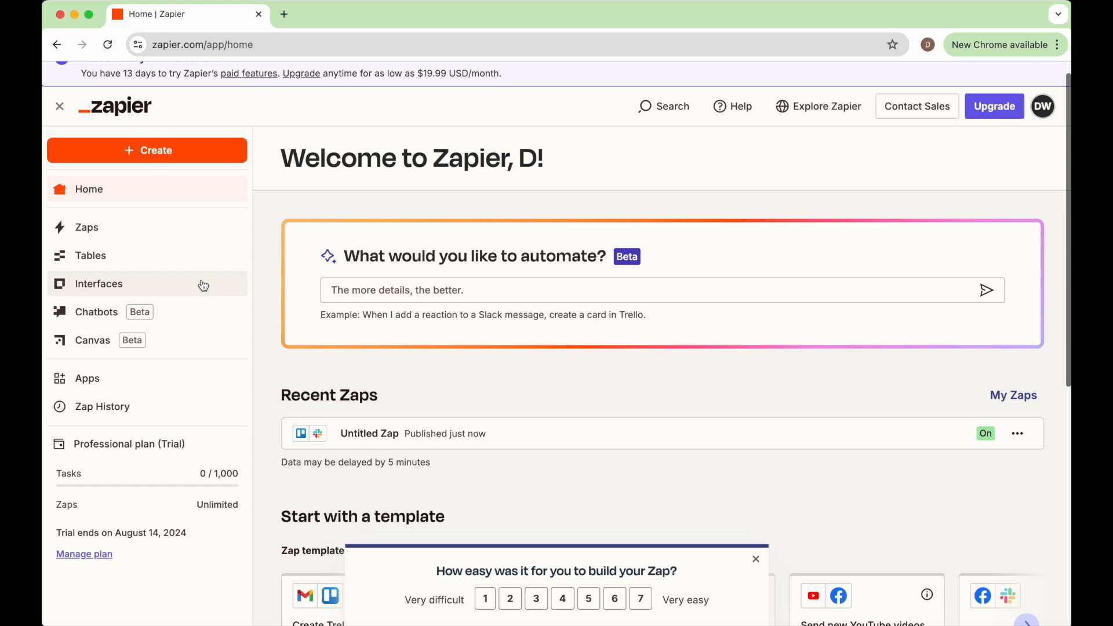
left_click(92, 226)
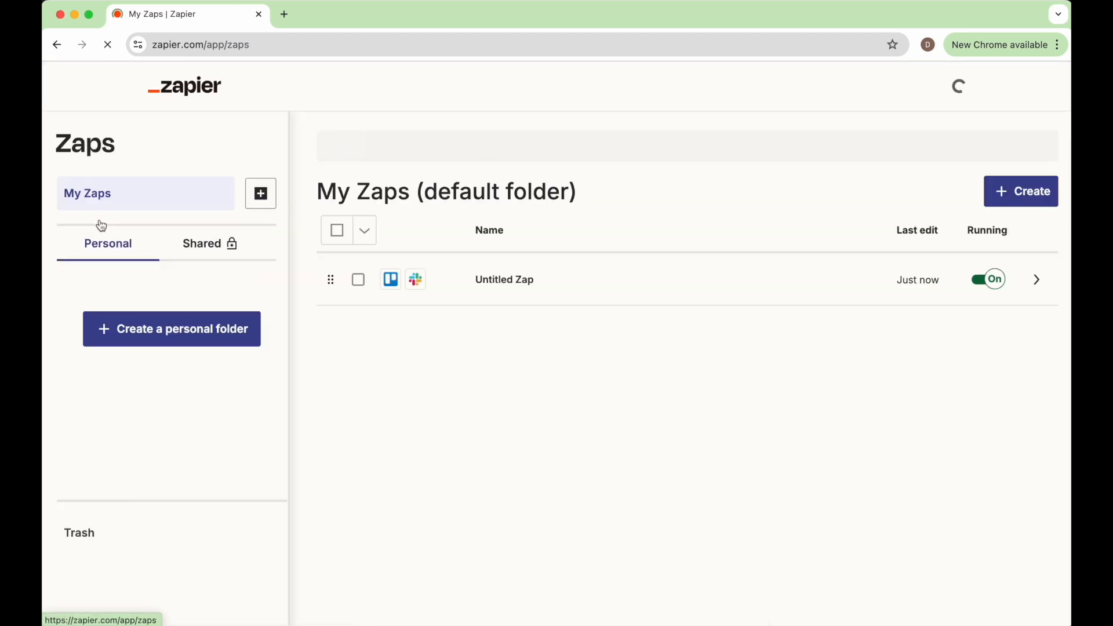